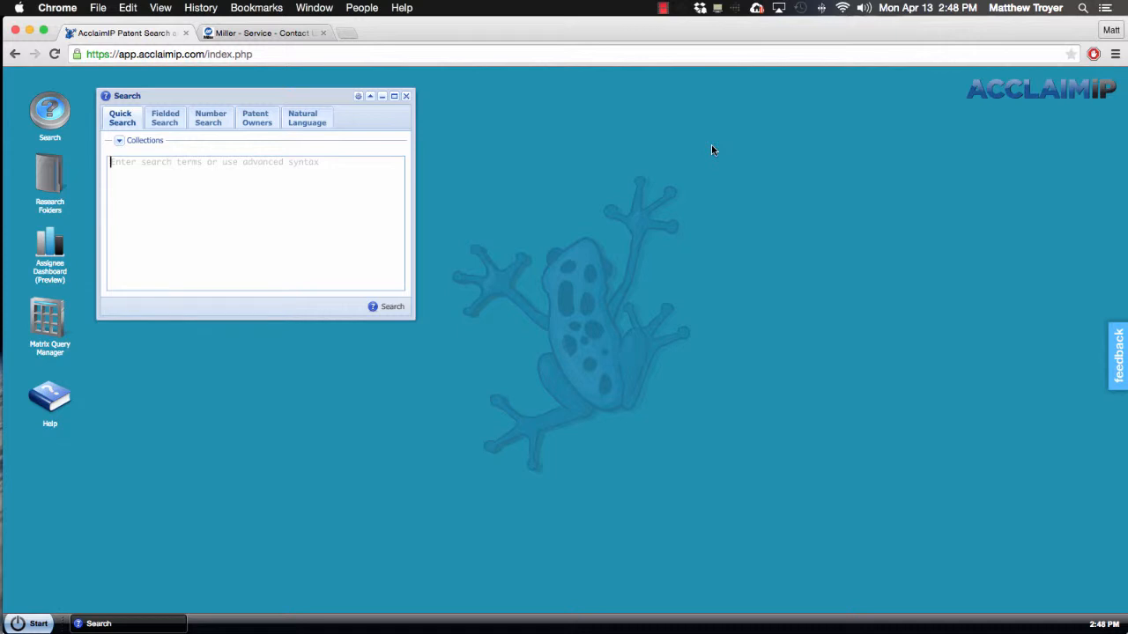
Run a quick search for ANC:Google and open the claims of the first result, US7068192 B1
{"action": "type", "text": "ANC:Google"}
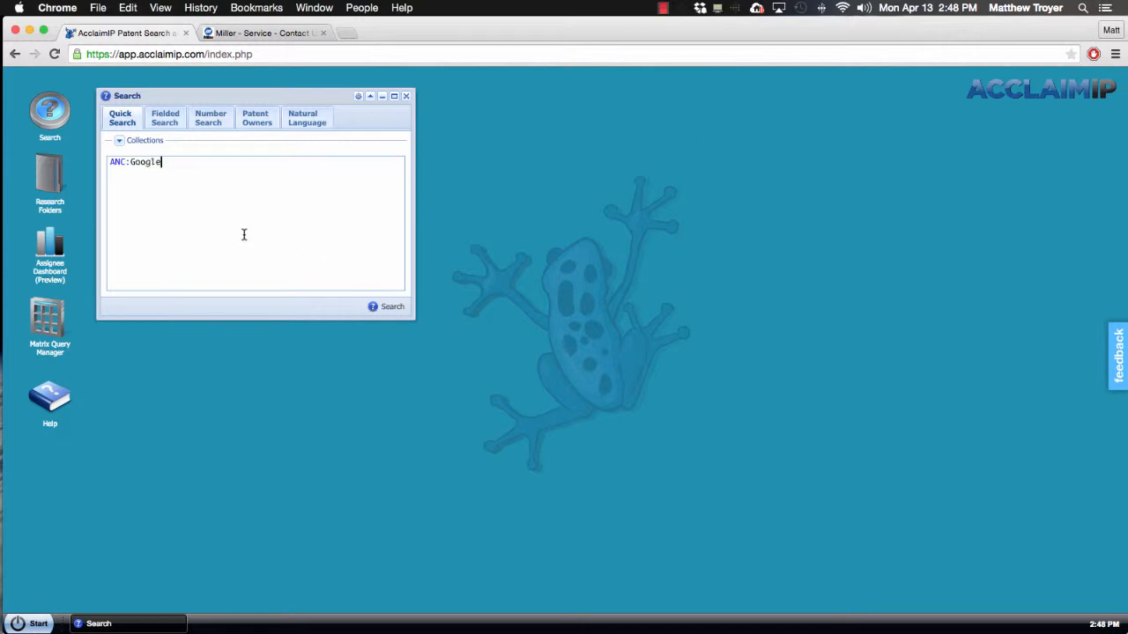
{"action": "left_click", "coordinate": [388, 308]}
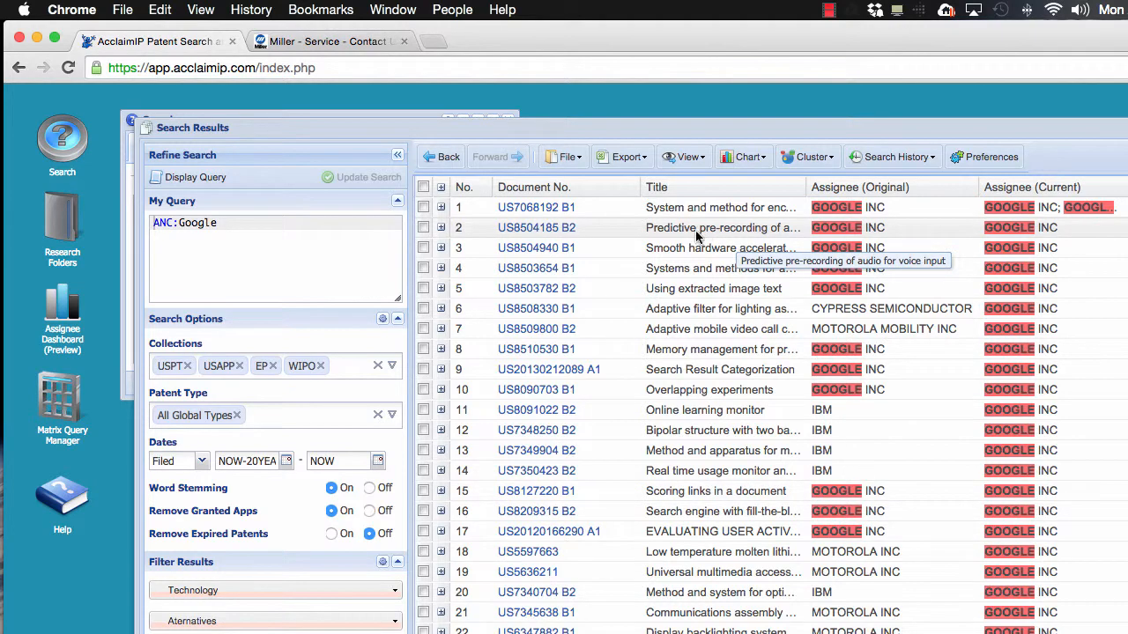
{"action": "left_click", "coordinate": [529, 215]}
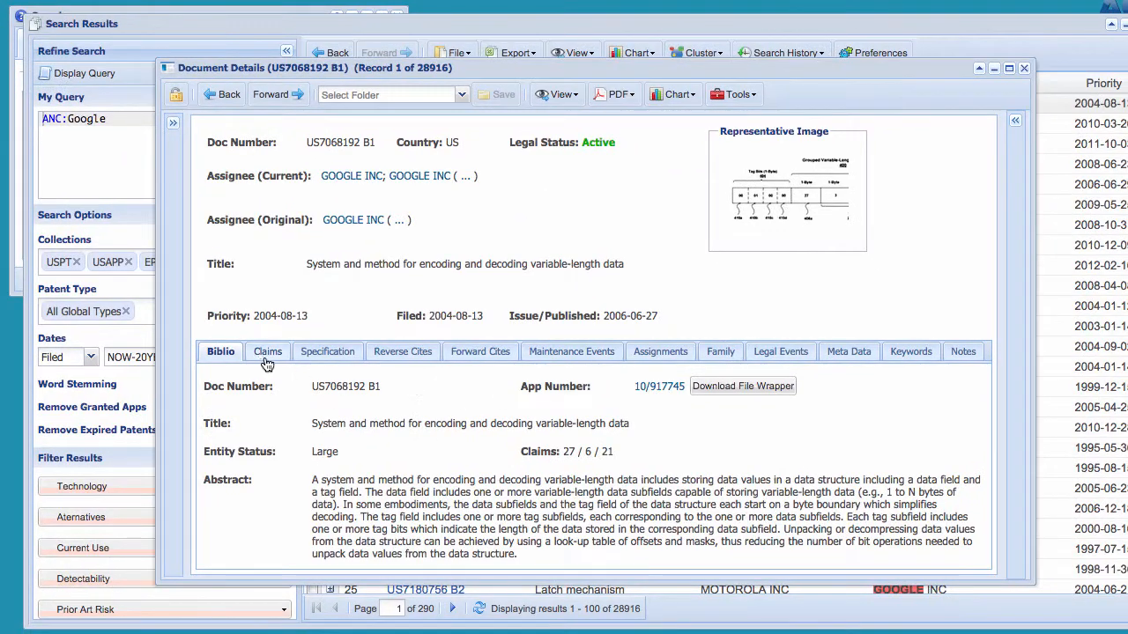
{"action": "left_click", "coordinate": [267, 356]}
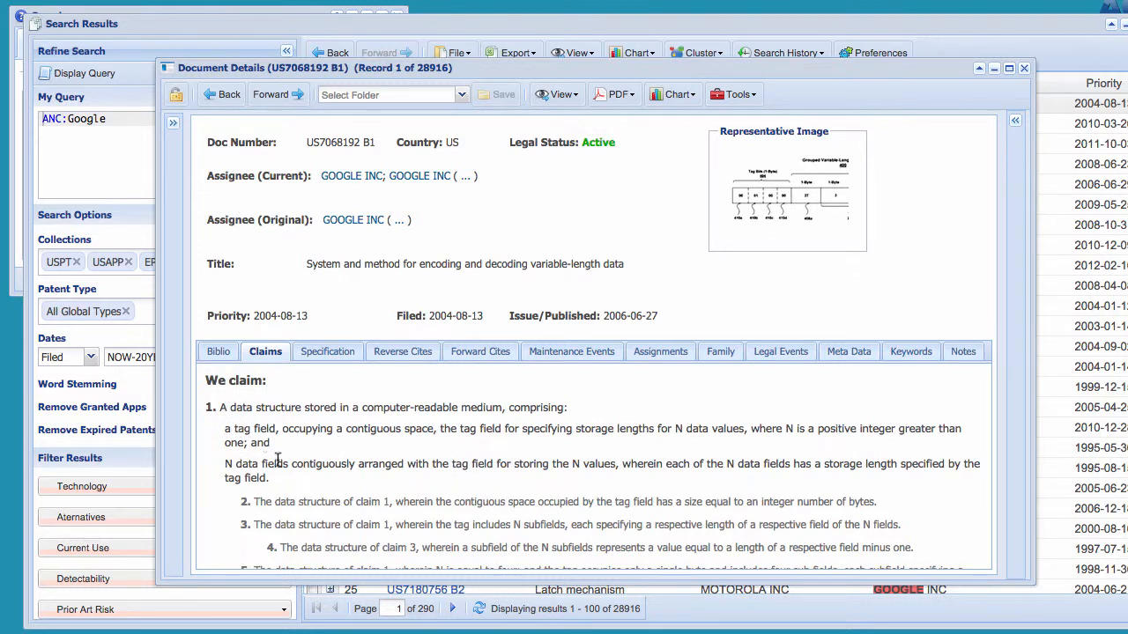
Advance to record US8504185 B2 and read through the elements of its first claim
{"action": "left_click", "coordinate": [278, 98]}
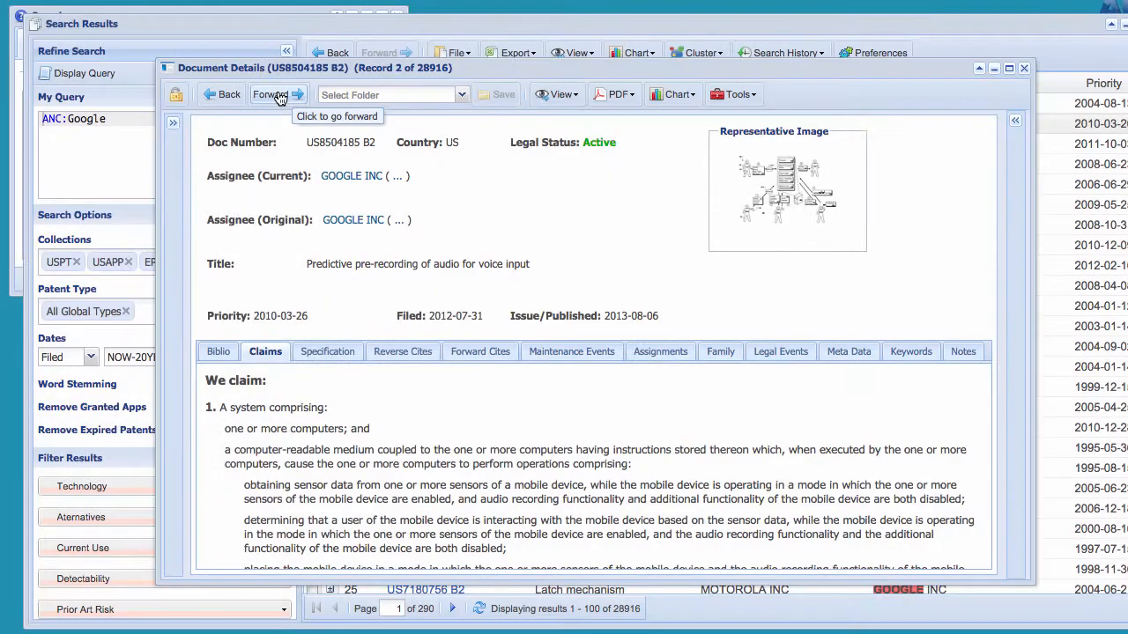
{"action": "scroll", "coordinate": [299, 498], "scroll_direction": "down", "scroll_amount": 3}
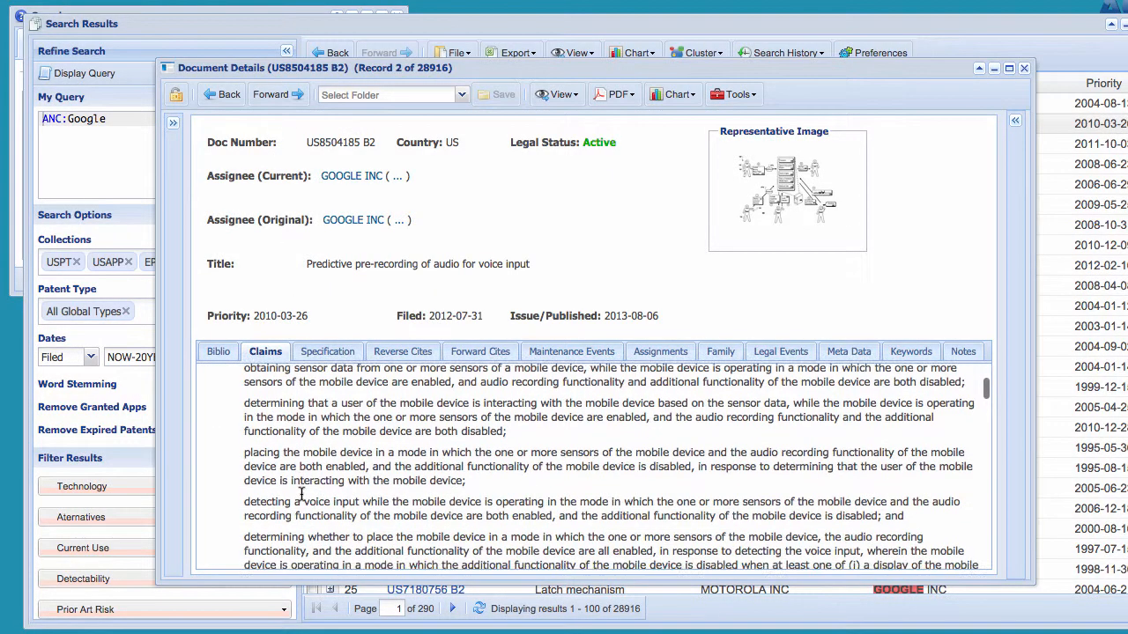
{"action": "scroll", "coordinate": [301, 456], "scroll_direction": "up", "scroll_amount": 1}
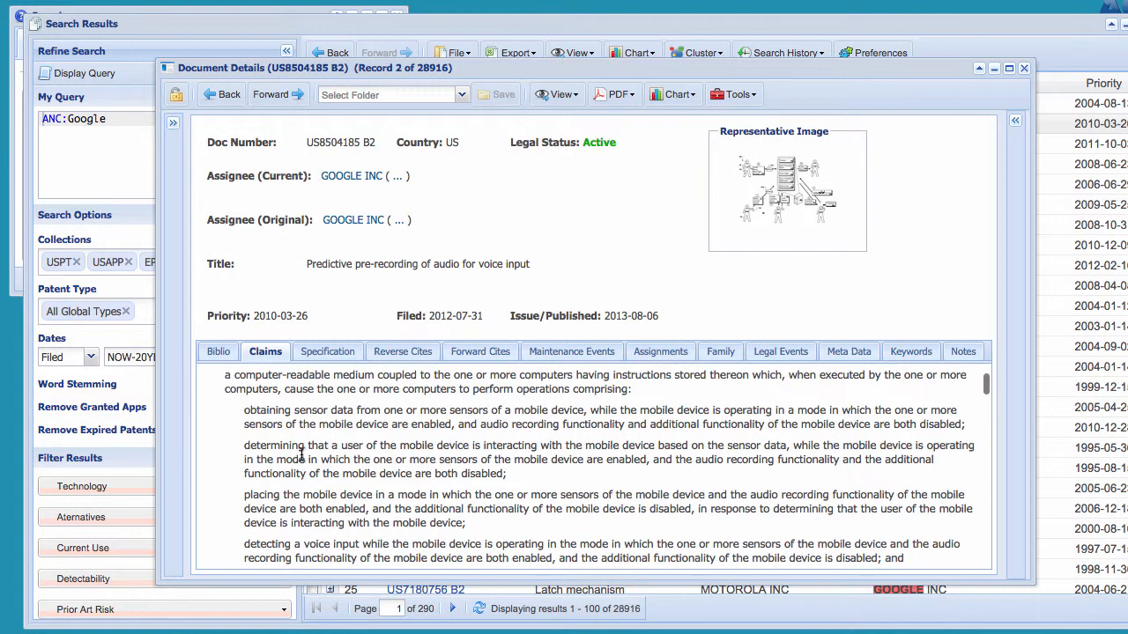
{"action": "left_click_drag", "start_coordinate": [246, 416], "coordinate": [335, 482]}
{"action": "right_click", "coordinate": [248, 496]}
{"action": "left_click", "coordinate": [257, 504]}
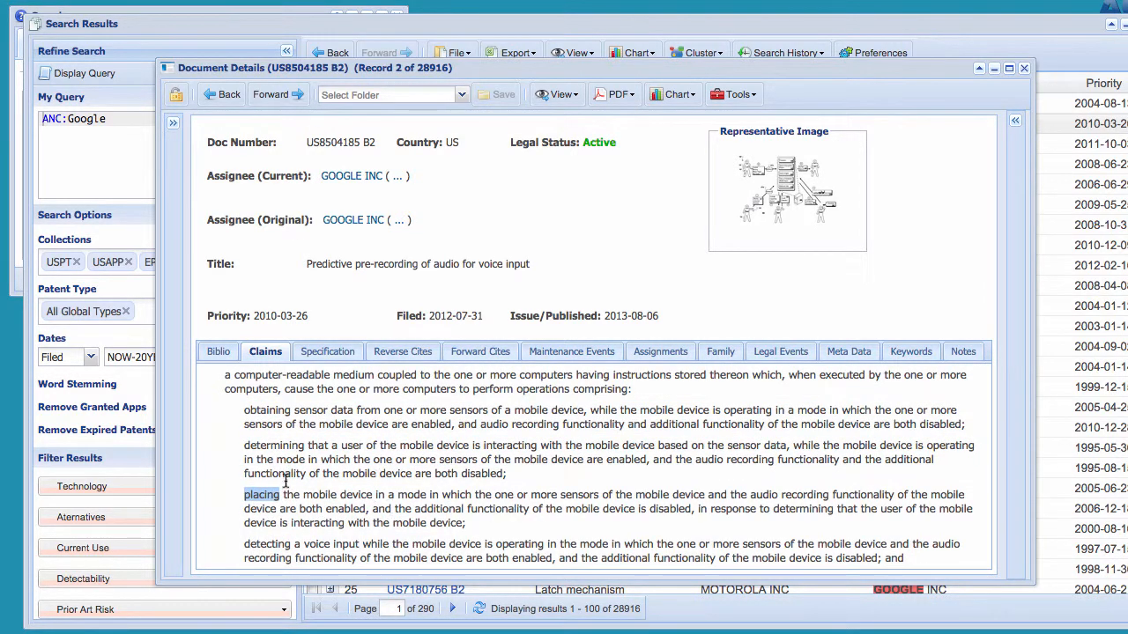
{"action": "scroll", "coordinate": [349, 438], "scroll_direction": "up", "scroll_amount": 2}
Advance to record US8504940 B1 and read through its claims
{"action": "left_click", "coordinate": [272, 94]}
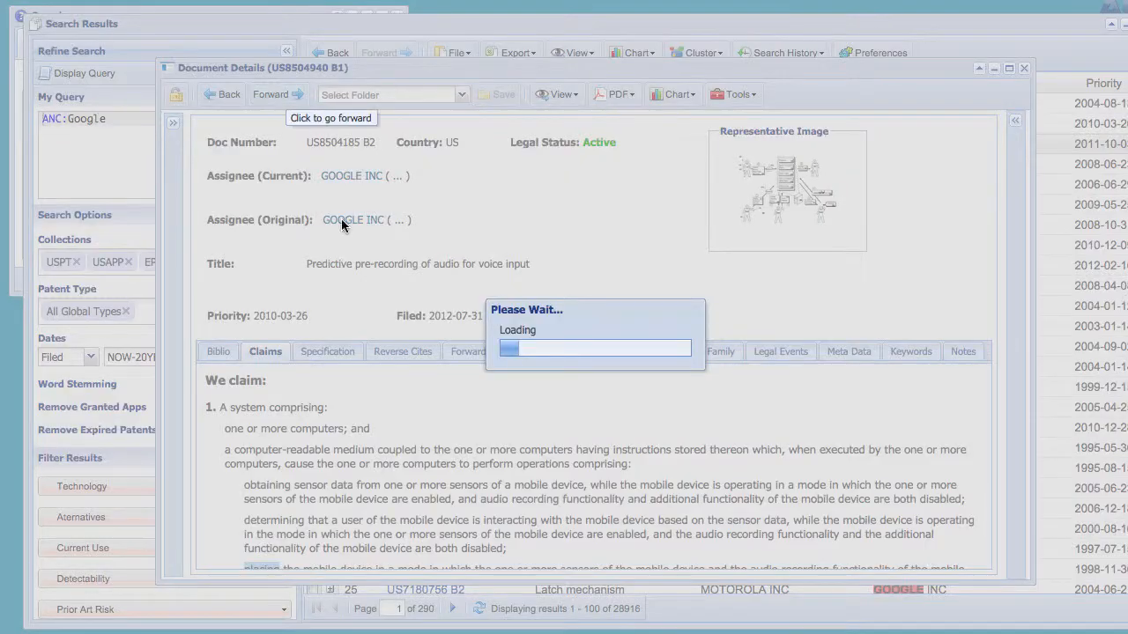
{"action": "scroll", "coordinate": [422, 451], "scroll_direction": "down", "scroll_amount": 3}
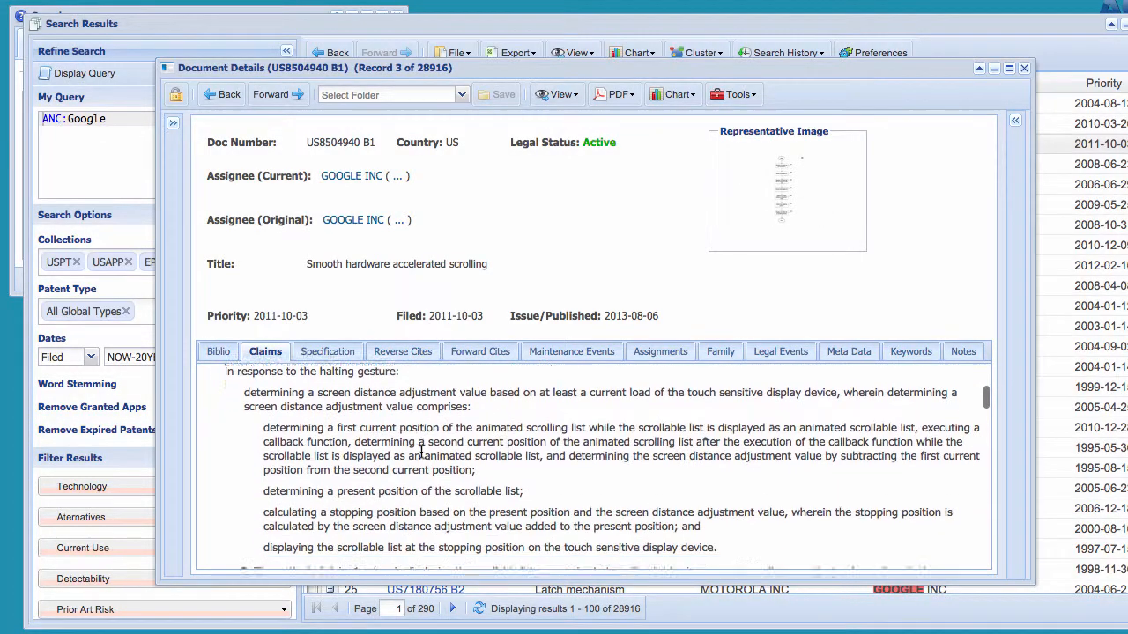
{"action": "scroll", "coordinate": [421, 451], "scroll_direction": "up", "scroll_amount": 3}
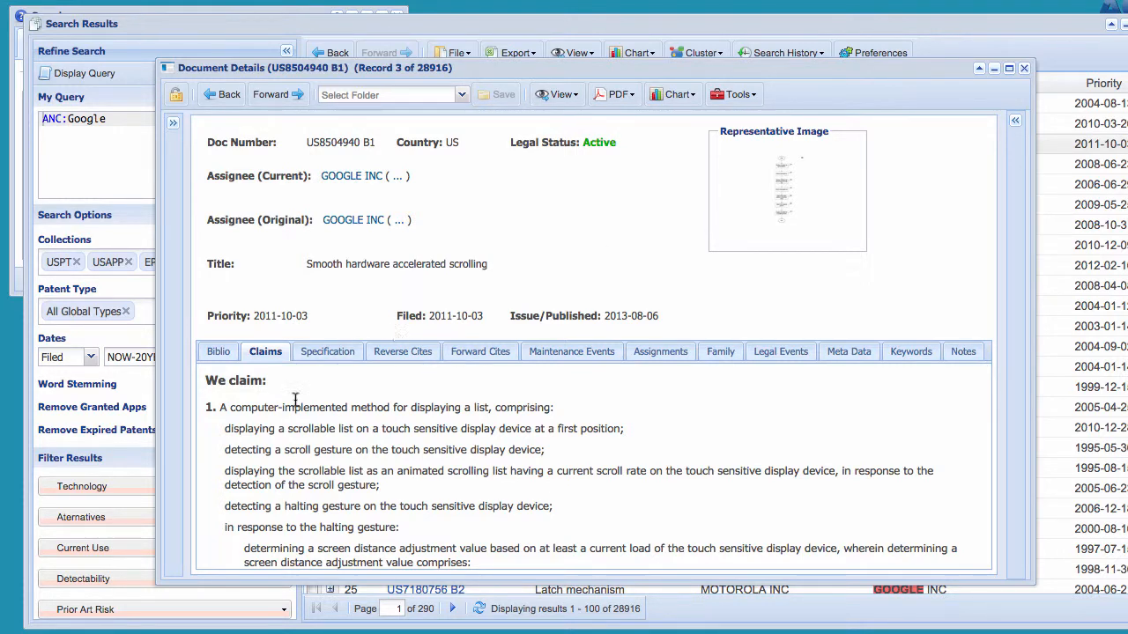
Examine the bibliographic data of US8504940 B1 and highlight the inventor's city, Kitchener
{"action": "left_click_drag", "start_coordinate": [486, 62], "coordinate": [464, 54]}
{"action": "left_click", "coordinate": [197, 344]}
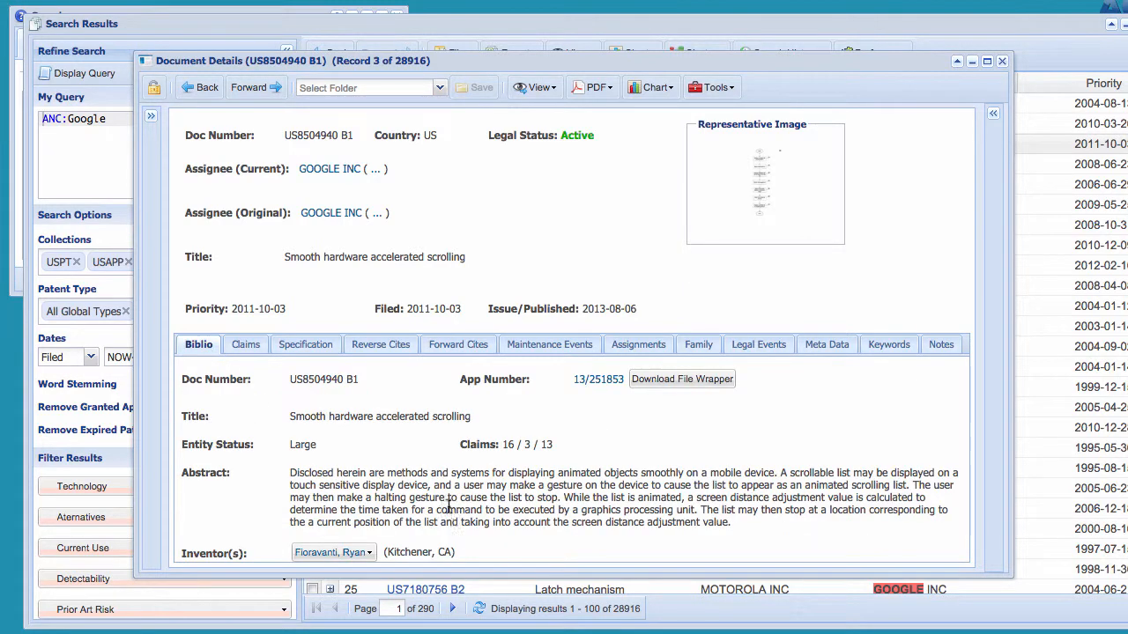
{"action": "scroll", "coordinate": [447, 501], "scroll_direction": "down", "scroll_amount": 1}
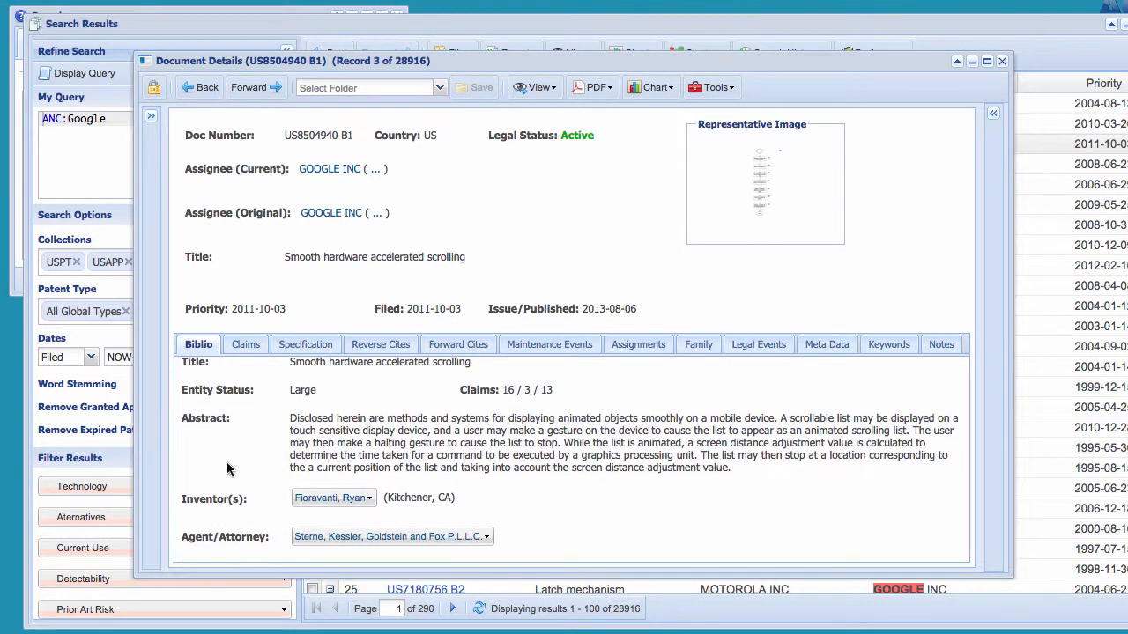
{"action": "double_click", "coordinate": [414, 498]}
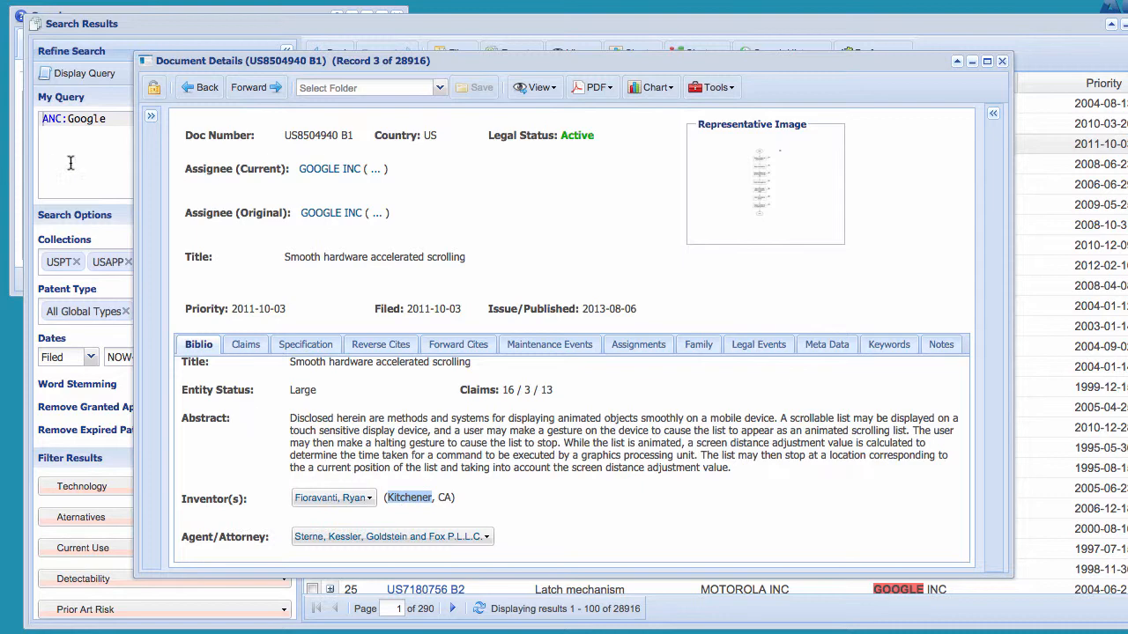
Narrow the search to ANC:Google AND IC:Kitchener, look through the results and return to the ANC:Google result list
{"action": "left_click", "coordinate": [116, 126]}
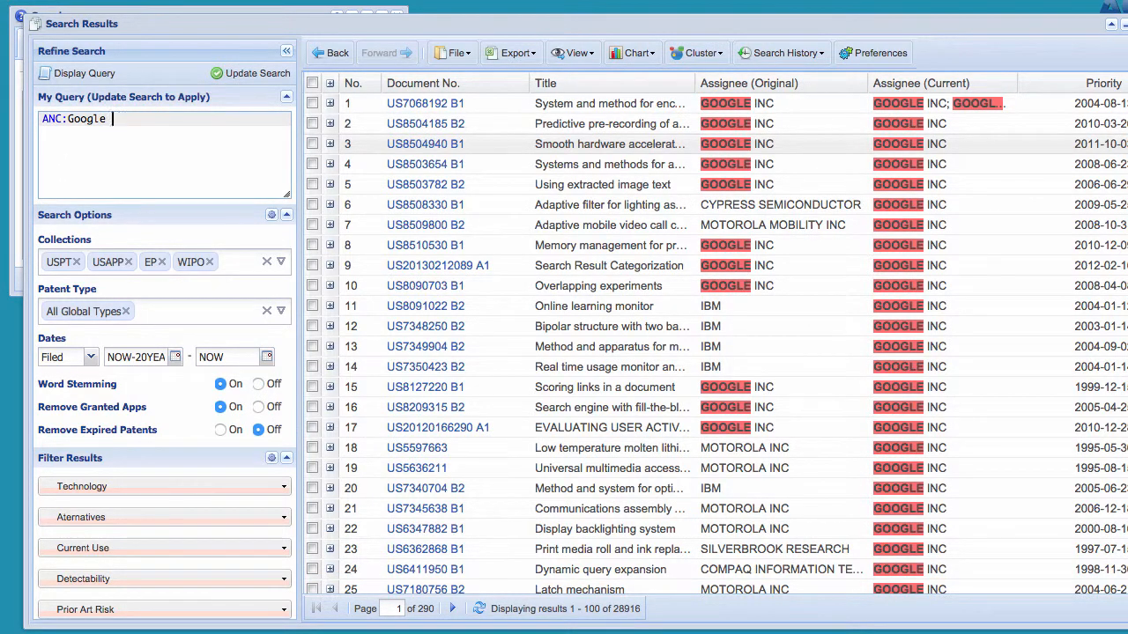
{"action": "type", "text": "AND IC:Kitchener"}
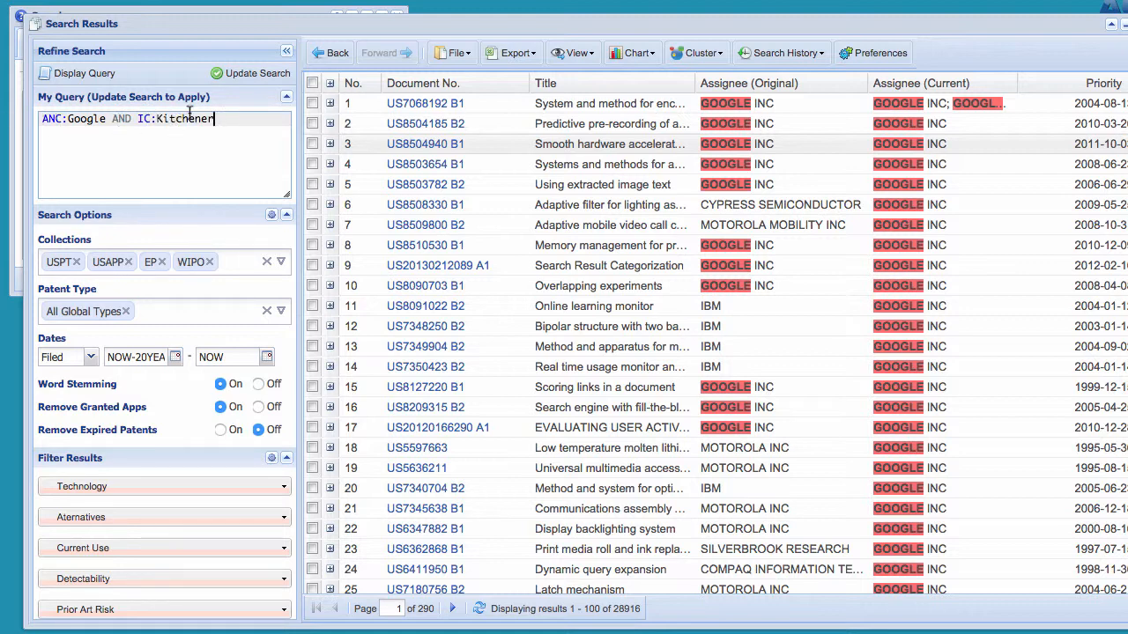
{"action": "left_click", "coordinate": [247, 77]}
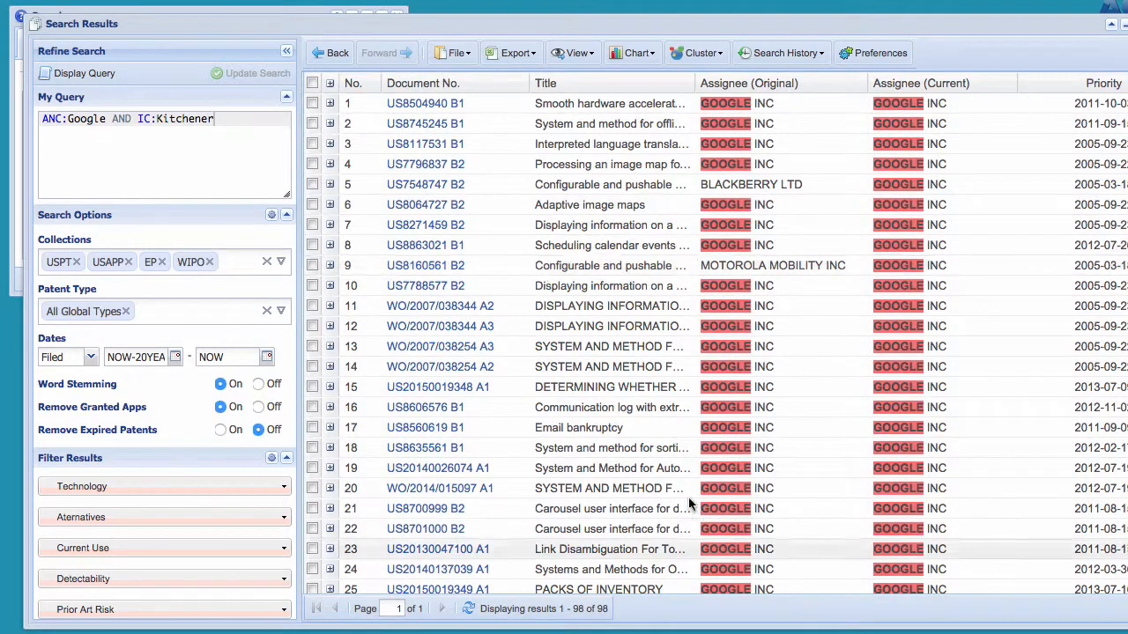
{"action": "scroll", "coordinate": [644, 369], "scroll_direction": "down", "scroll_amount": 10}
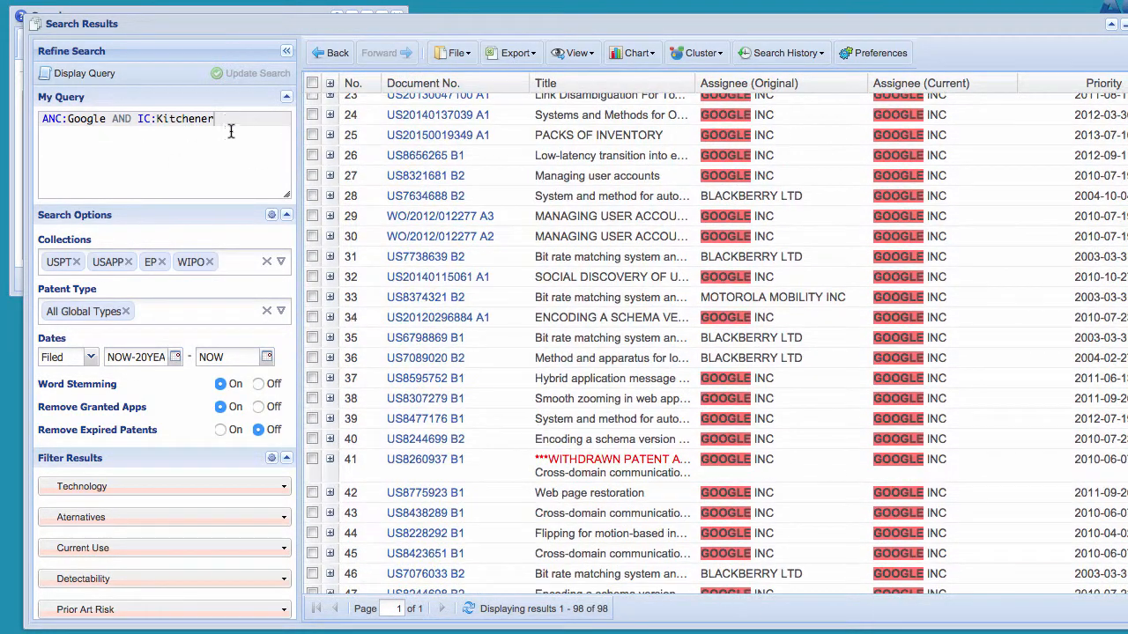
{"action": "left_click_drag", "start_coordinate": [226, 126], "coordinate": [137, 118]}
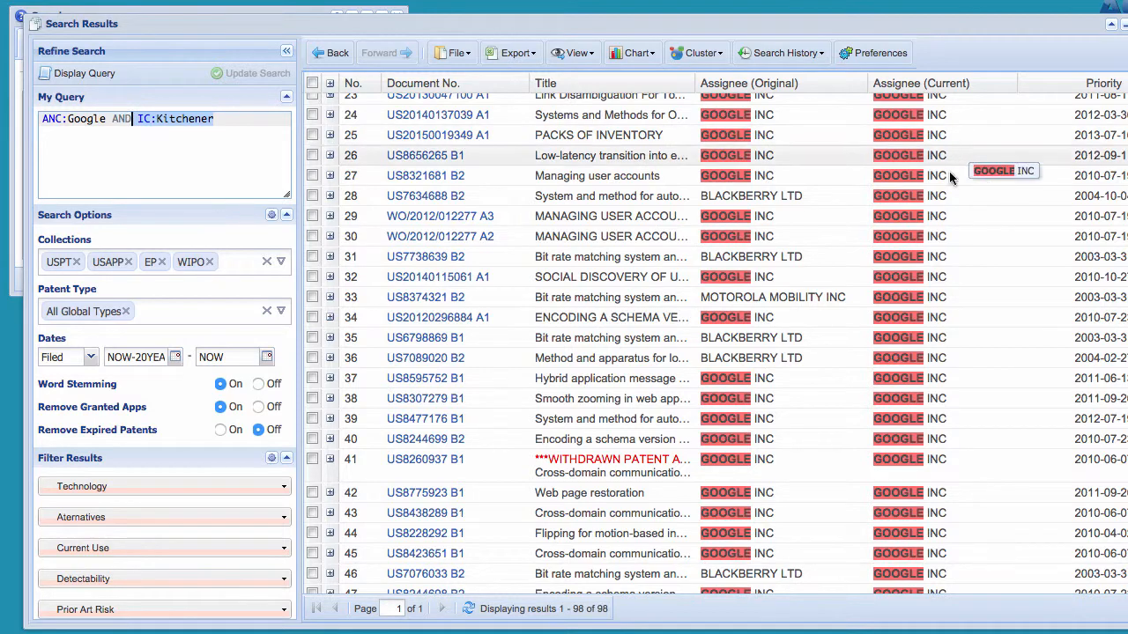
{"action": "left_click", "coordinate": [313, 53]}
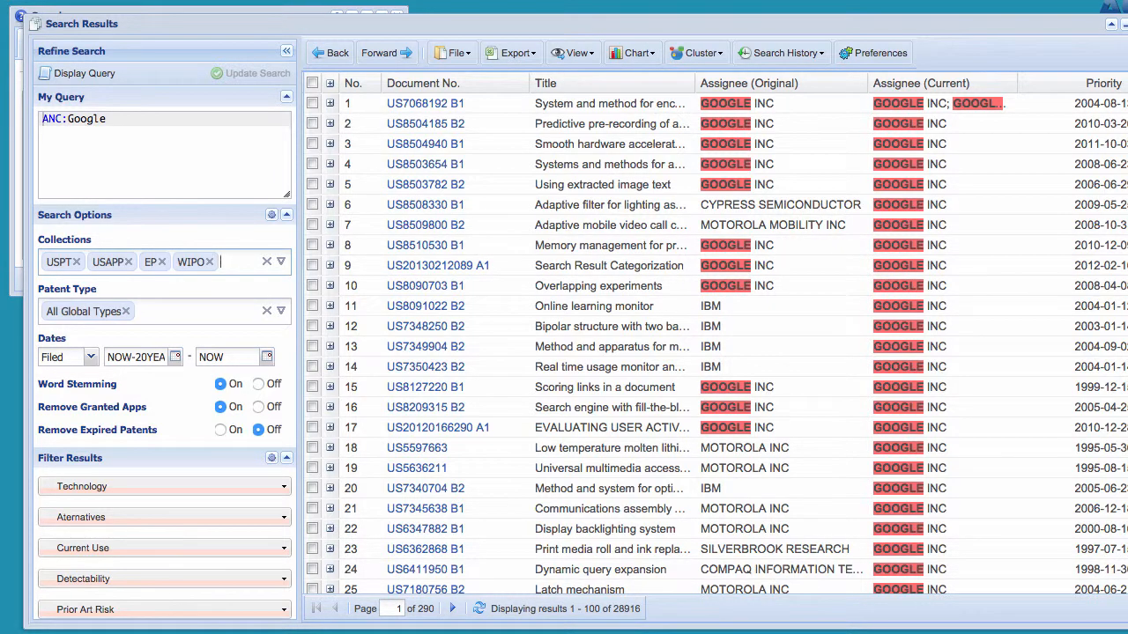
Open US8504940 B1 and find similar documents using its claims text
{"action": "left_click", "coordinate": [426, 143]}
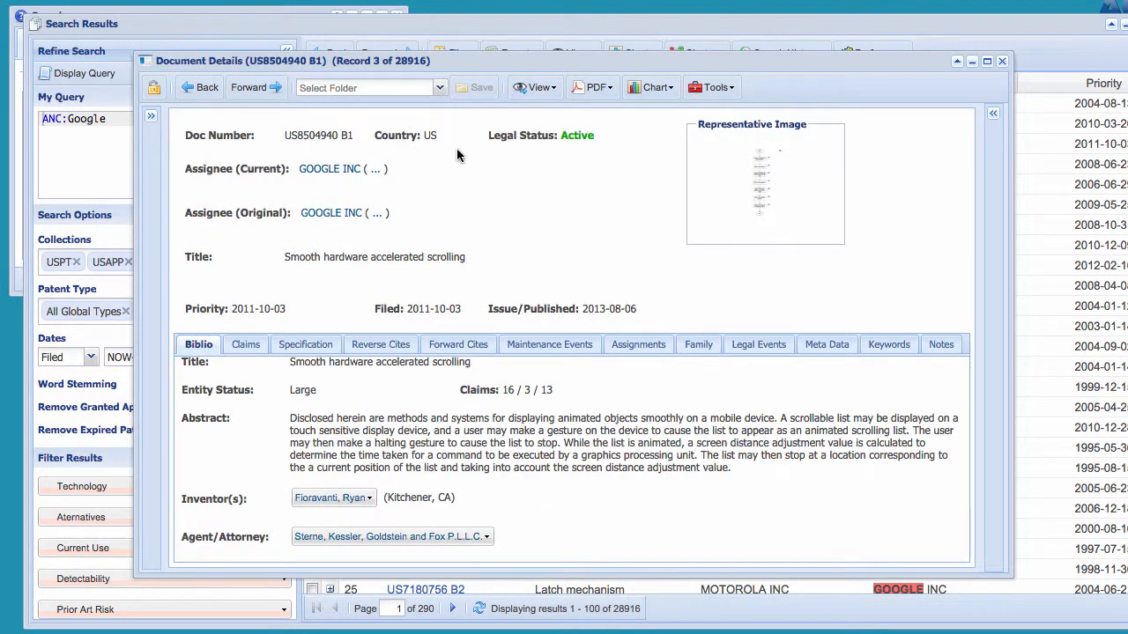
{"action": "left_click", "coordinate": [719, 89]}
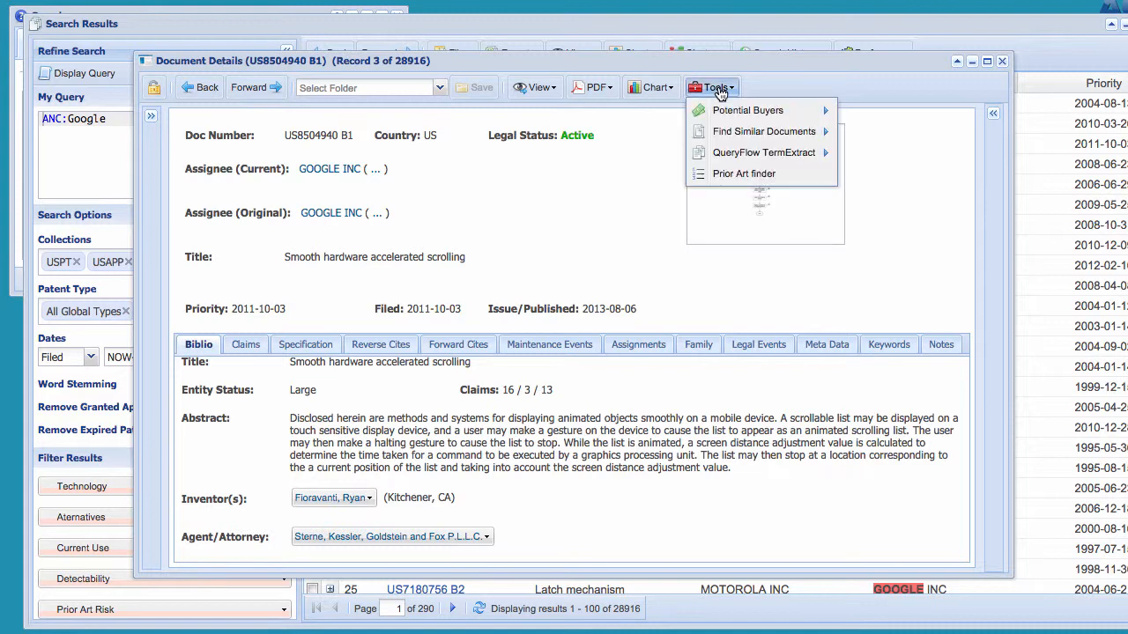
{"action": "mouse_move", "coordinate": [735, 139]}
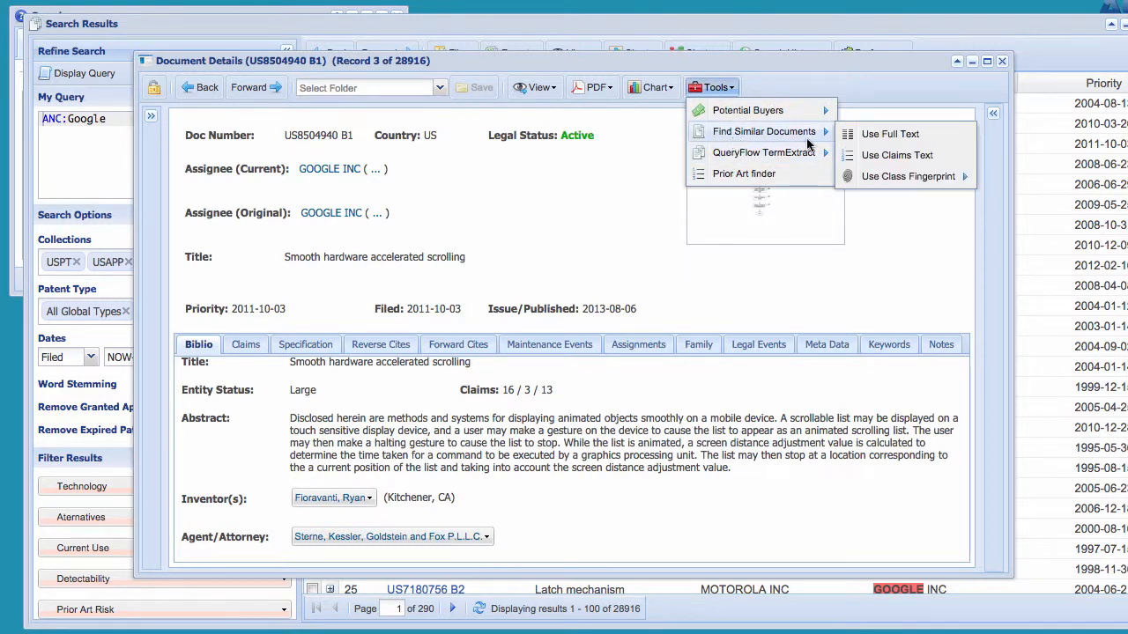
{"action": "left_click", "coordinate": [919, 158]}
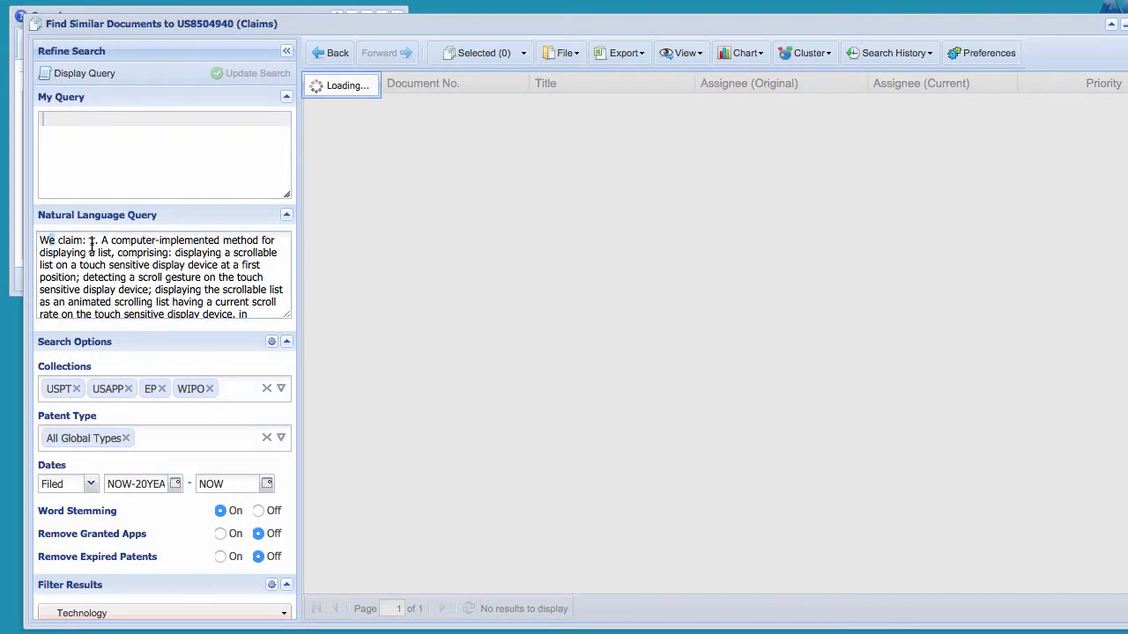
Review the claims text used as the natural language query and look through the list of similar documents
{"action": "left_click_drag", "start_coordinate": [40, 240], "coordinate": [238, 302]}
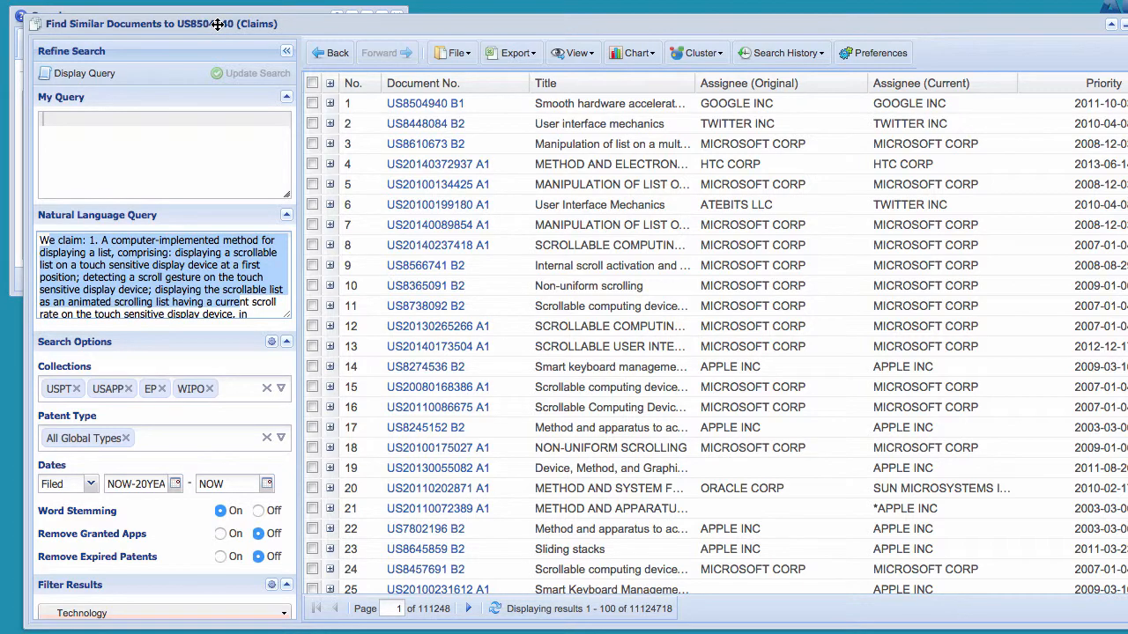
{"action": "scroll", "coordinate": [556, 226], "scroll_direction": "down", "scroll_amount": 5}
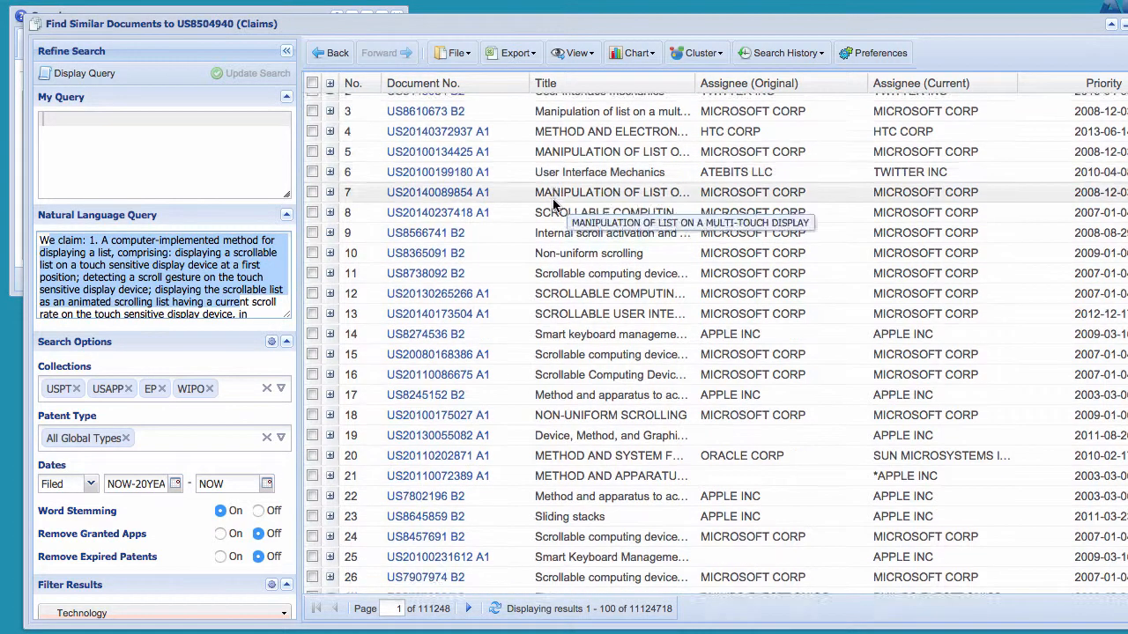
{"action": "scroll", "coordinate": [557, 227], "scroll_direction": "up", "scroll_amount": 5}
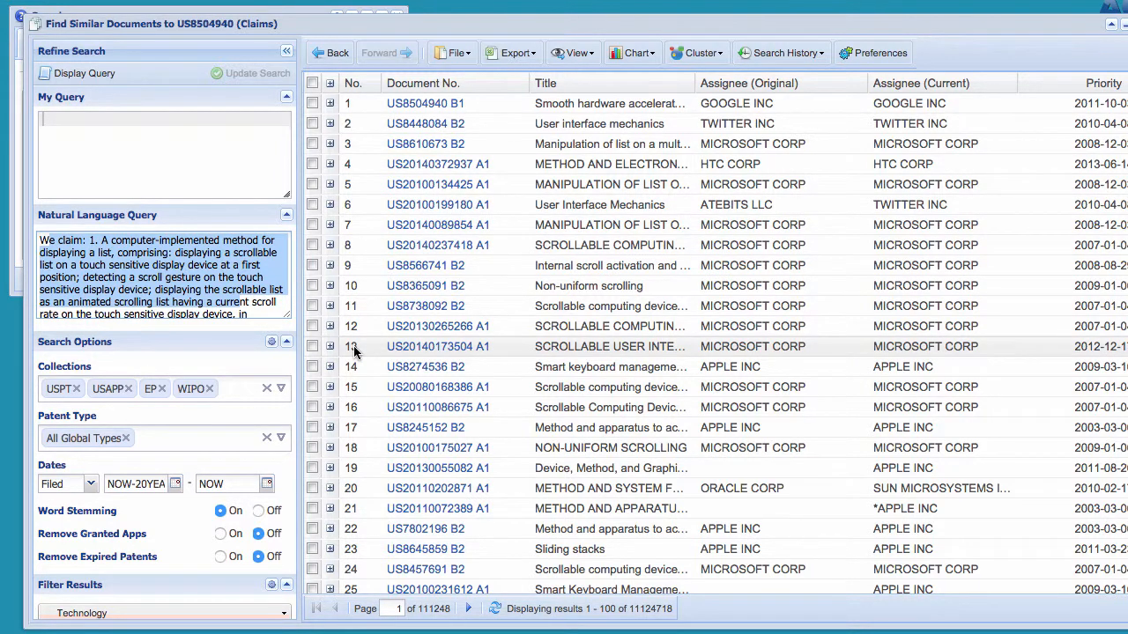
Filter the similar documents by current assignee APPLE INC, update the search and look through the filtered list
{"action": "left_click", "coordinate": [87, 116]}
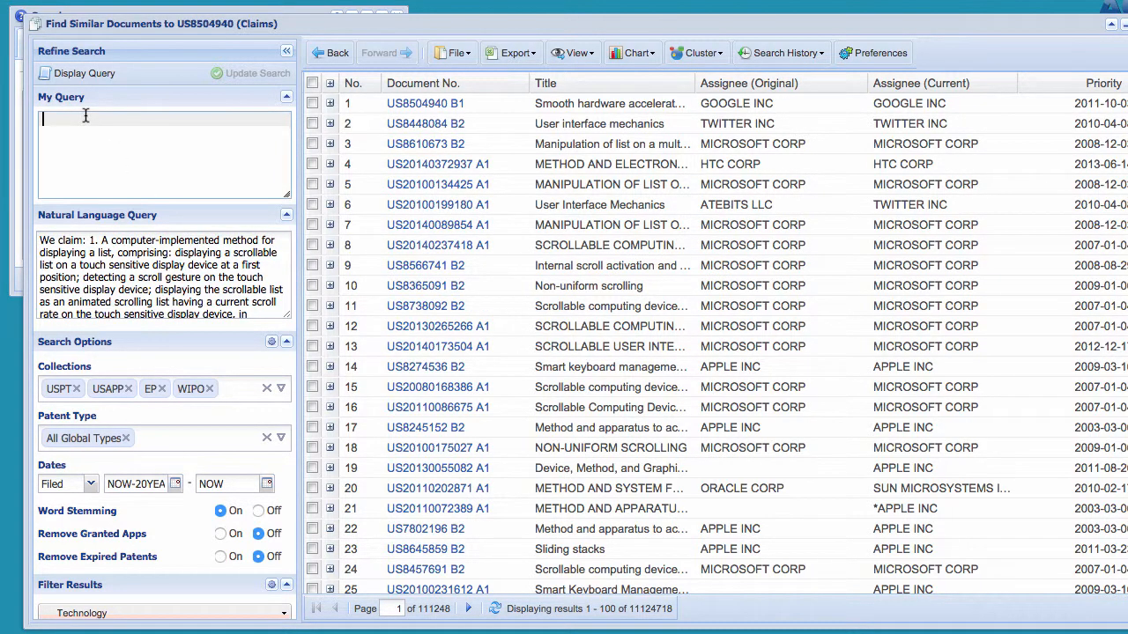
{"action": "scroll", "coordinate": [157, 519], "scroll_direction": "down", "scroll_amount": 5}
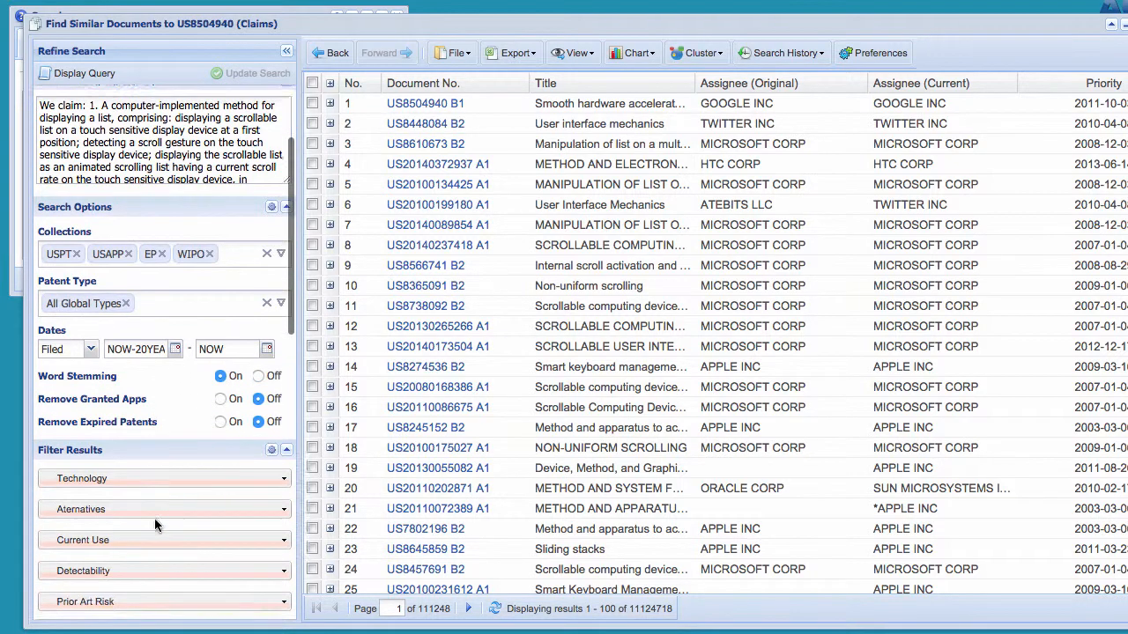
{"action": "scroll", "coordinate": [163, 526], "scroll_direction": "down", "scroll_amount": 5}
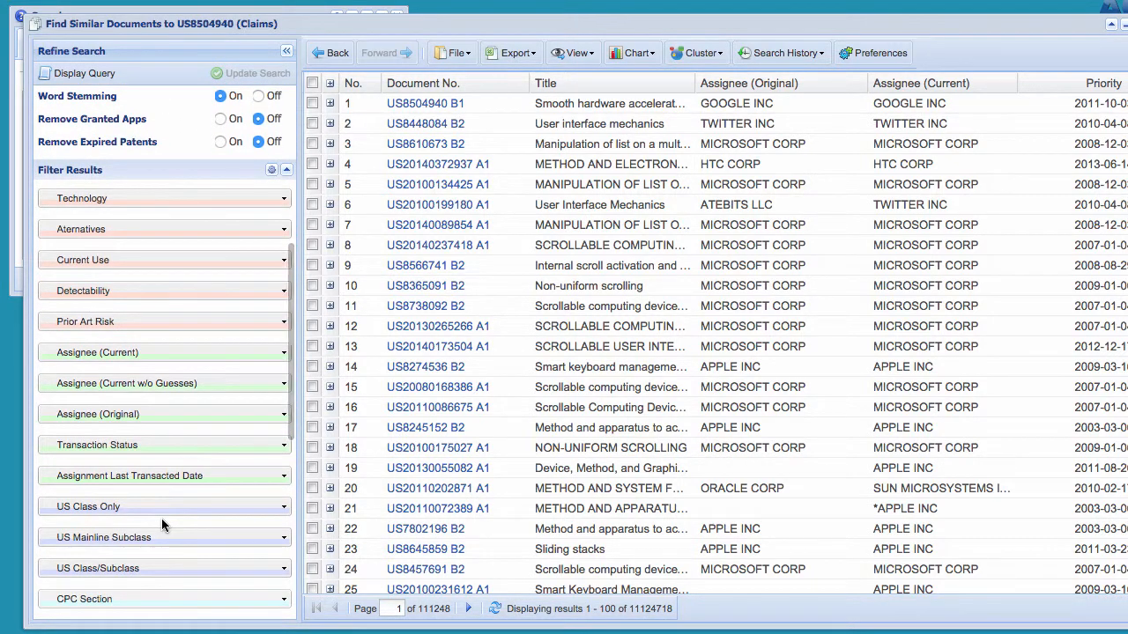
{"action": "left_click", "coordinate": [245, 357]}
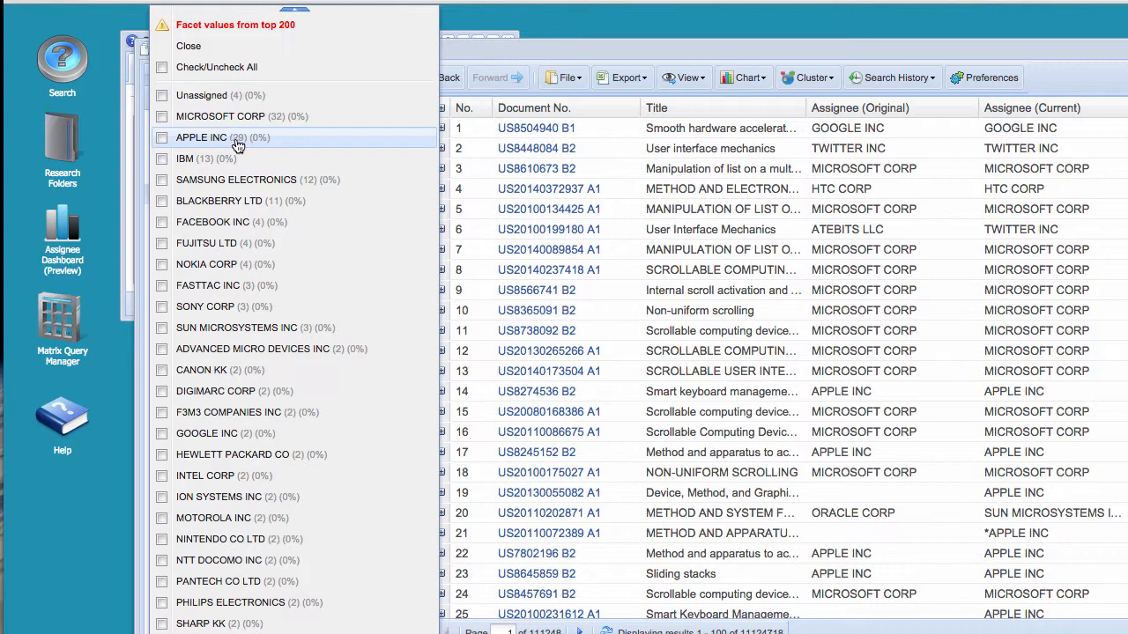
{"action": "left_click", "coordinate": [162, 139]}
{"action": "left_click", "coordinate": [238, 46]}
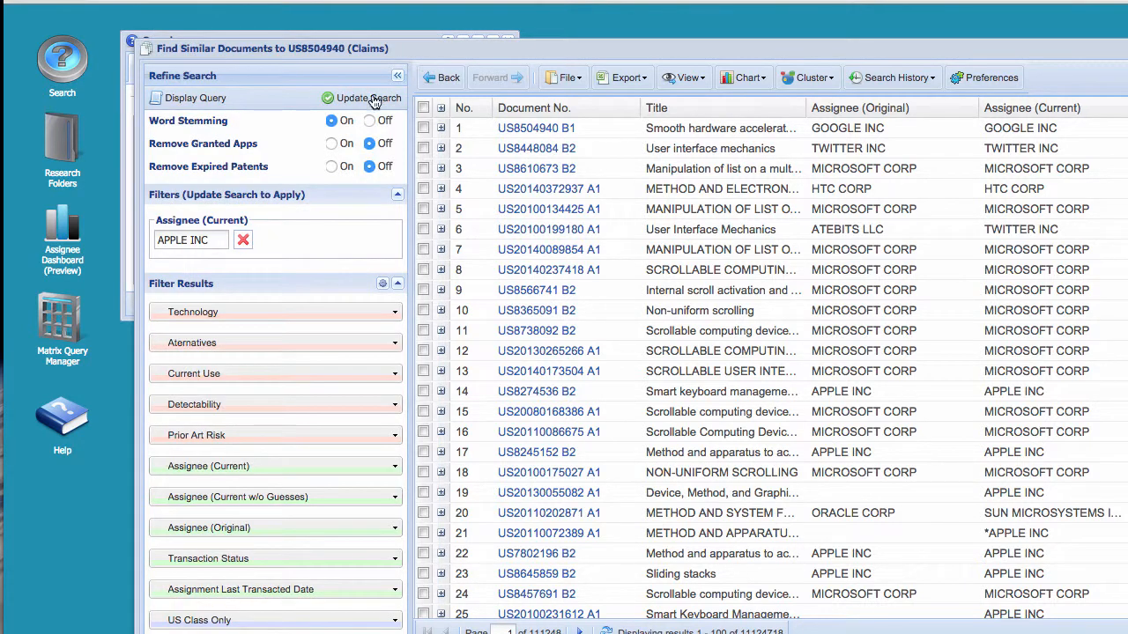
{"action": "left_click", "coordinate": [370, 101]}
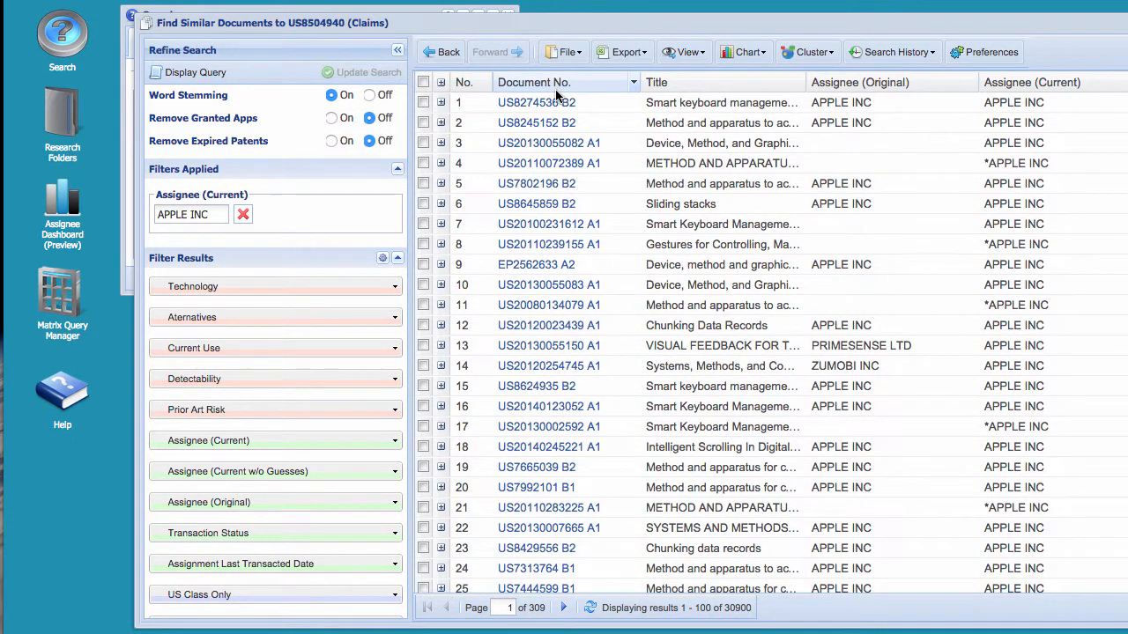
{"action": "scroll", "coordinate": [538, 555], "scroll_direction": "down", "scroll_amount": 3}
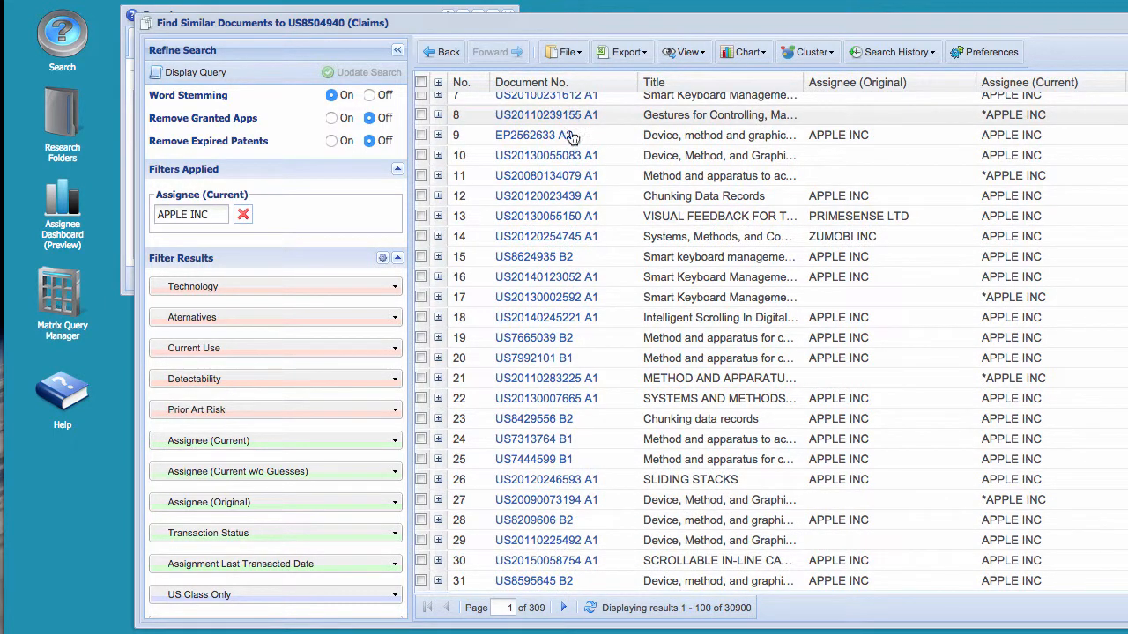
{"action": "scroll", "coordinate": [524, 237], "scroll_direction": "up", "scroll_amount": 3}
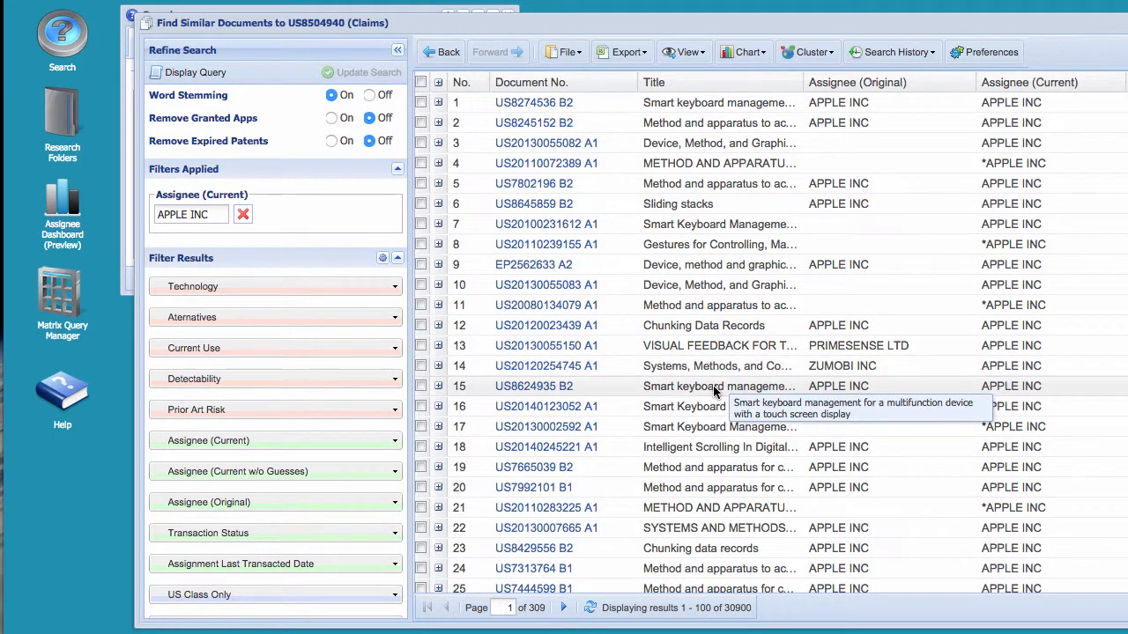
Widen the Title column in the similar documents list and close the US8504940 B1 document details
{"action": "left_click_drag", "start_coordinate": [804, 82], "coordinate": [971, 86]}
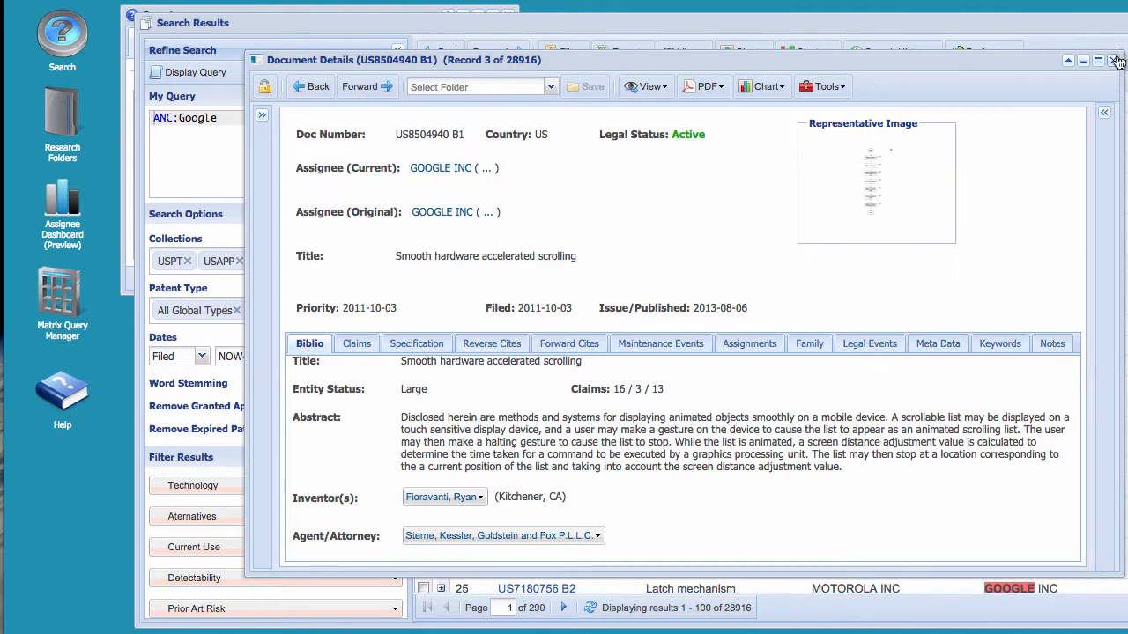
{"action": "left_click", "coordinate": [1114, 61]}
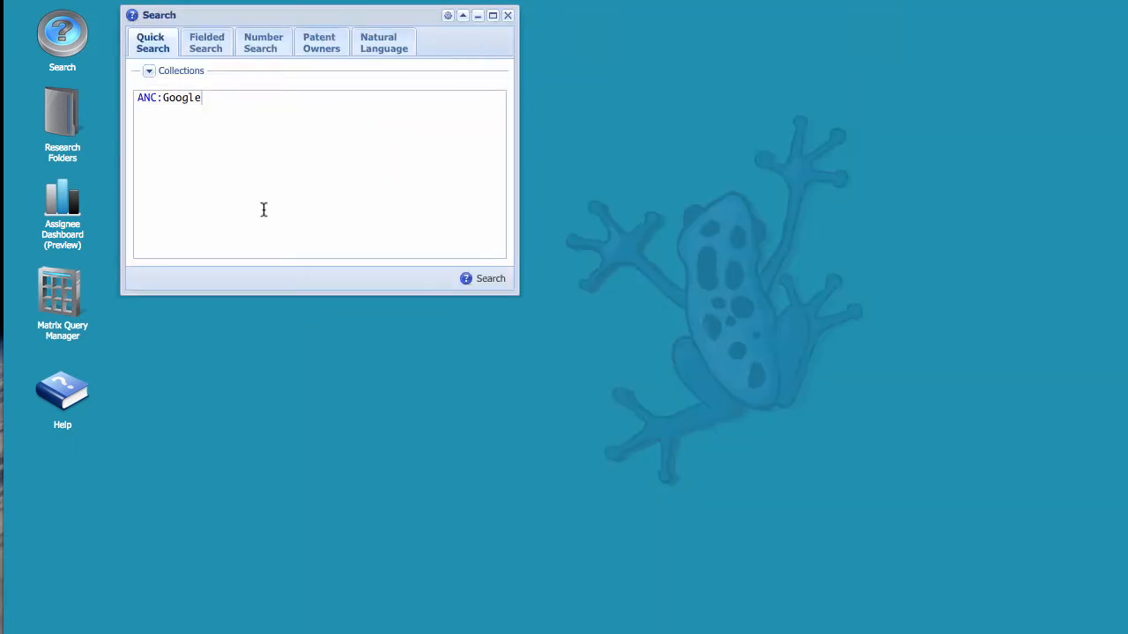
Open the Matrix Query Manager and change the first listed user's sharing permission for the Cloud Computing query, saving it
{"action": "double_click", "coordinate": [76, 322]}
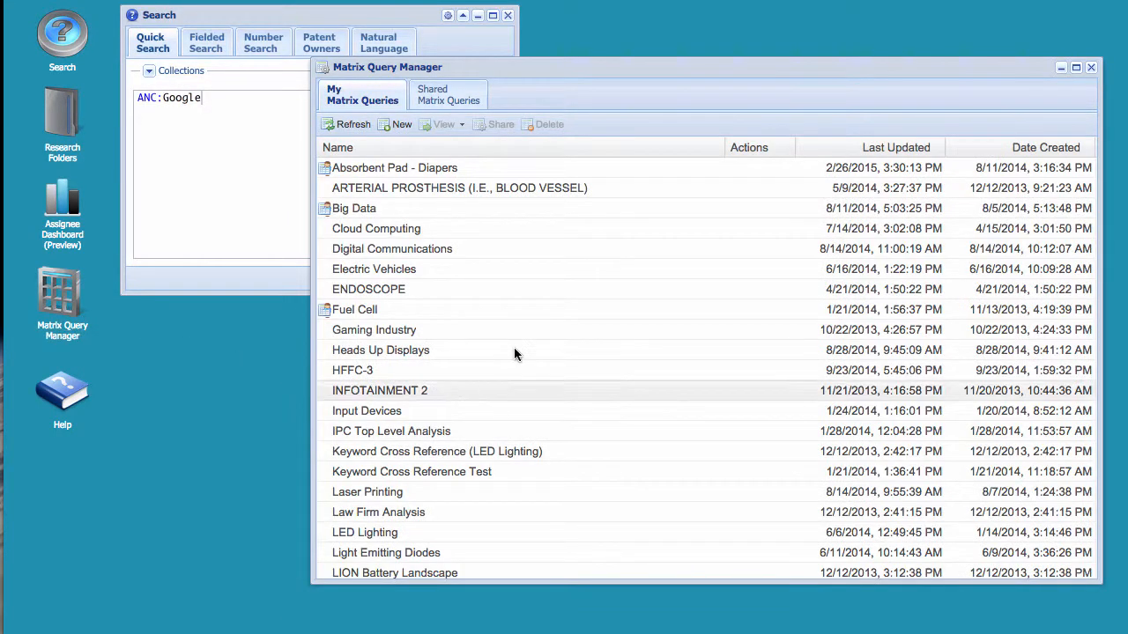
{"action": "left_click", "coordinate": [365, 231]}
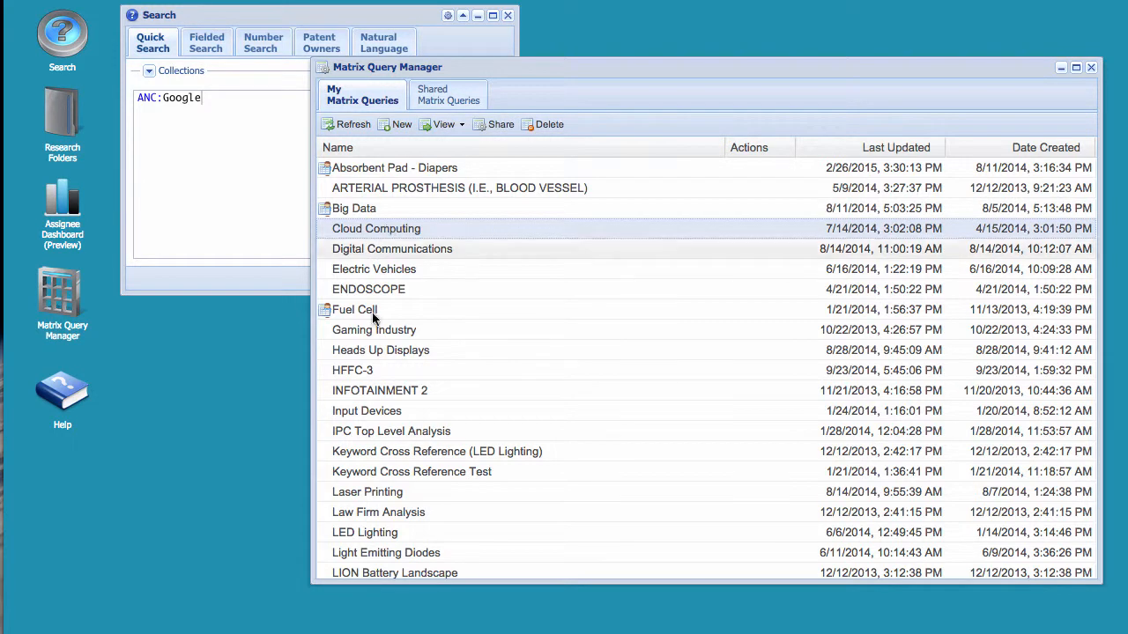
{"action": "left_click", "coordinate": [498, 126]}
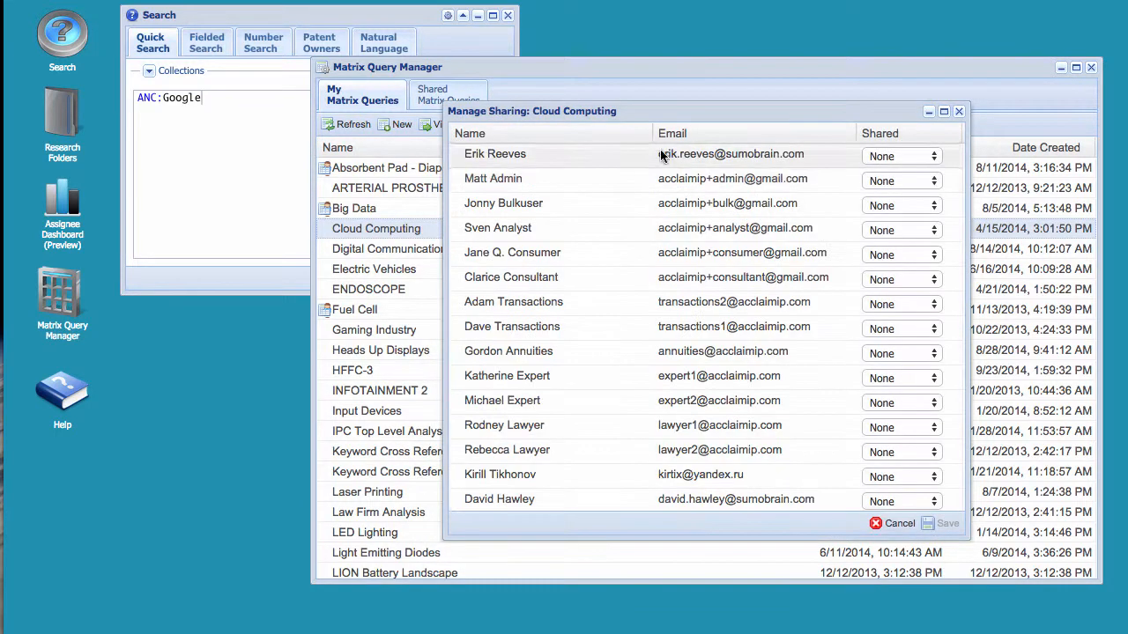
{"action": "left_click", "coordinate": [932, 157]}
{"action": "left_click", "coordinate": [913, 184]}
{"action": "left_click", "coordinate": [943, 524]}
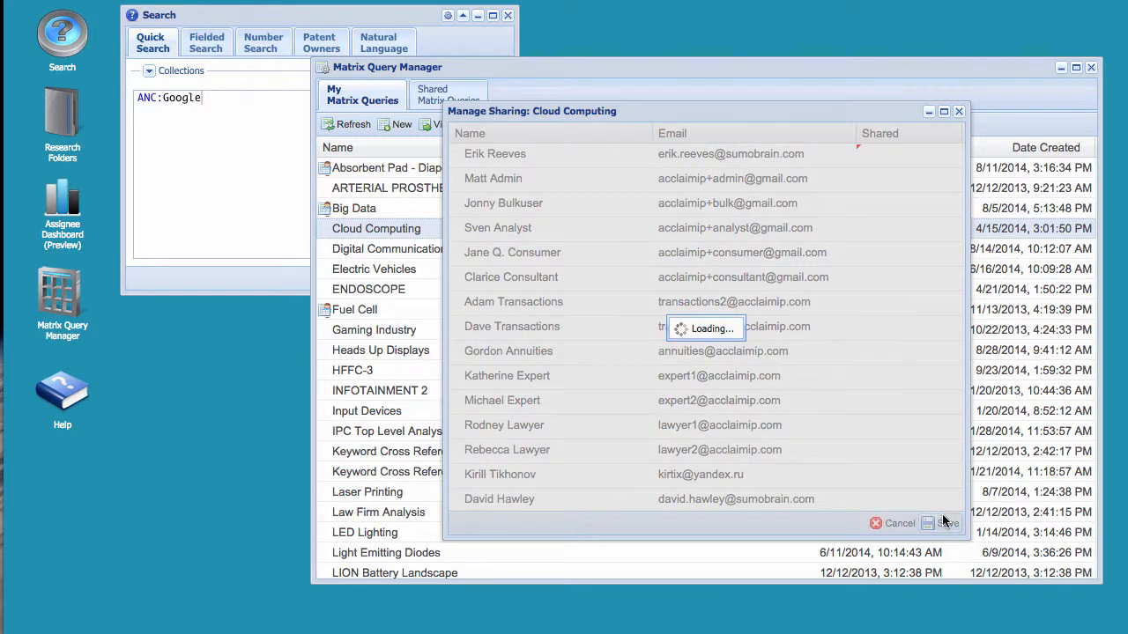
{"action": "left_click", "coordinate": [958, 111]}
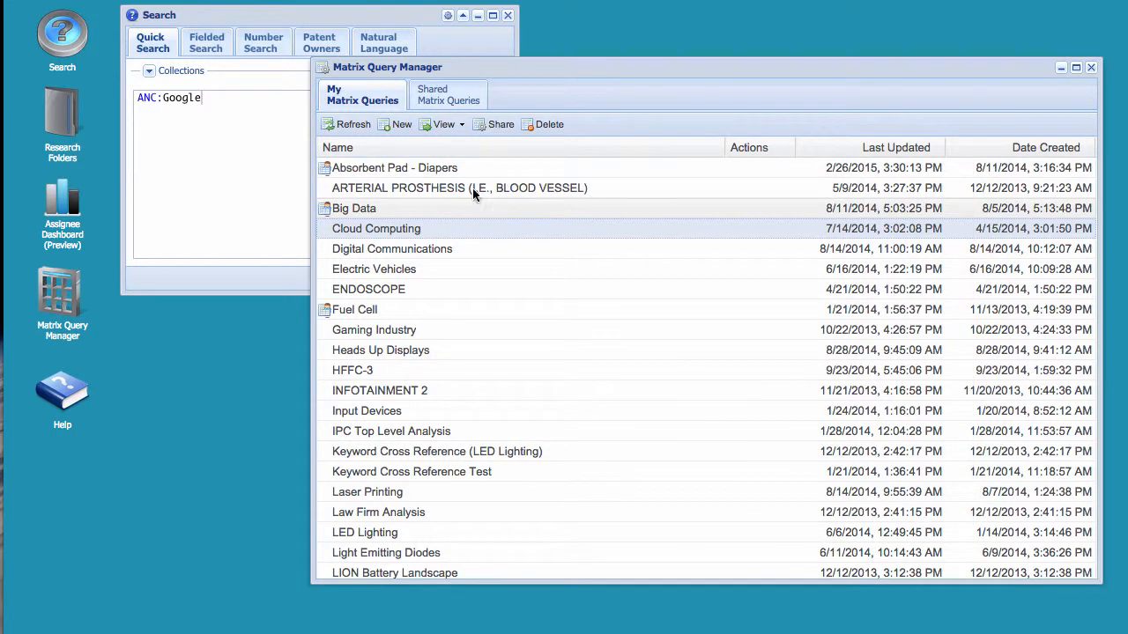
View the matrix queries shared by other users and close the Matrix Query Manager
{"action": "left_click", "coordinate": [434, 95]}
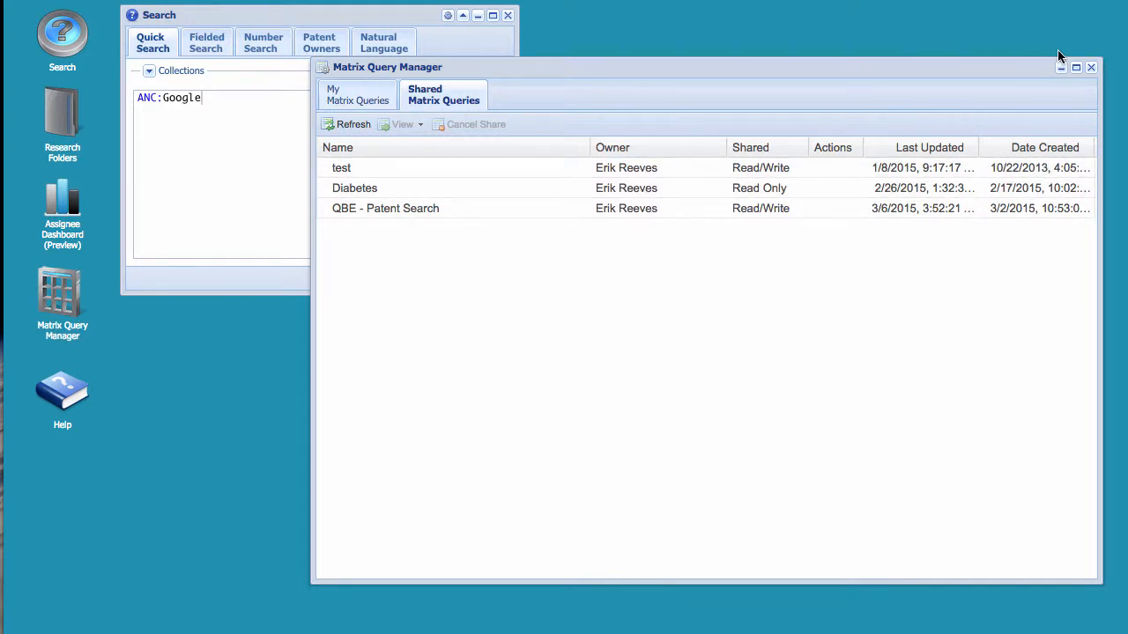
{"action": "left_click", "coordinate": [1091, 68]}
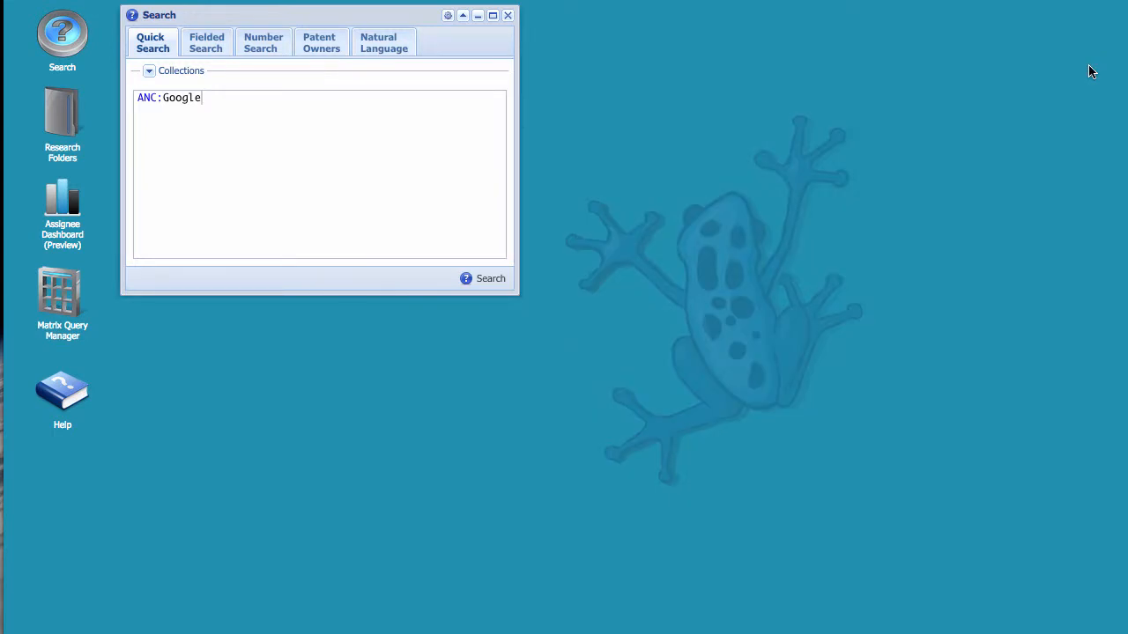
Run the ANC:Google search again and sort the results by Family ID
{"action": "left_click", "coordinate": [481, 279]}
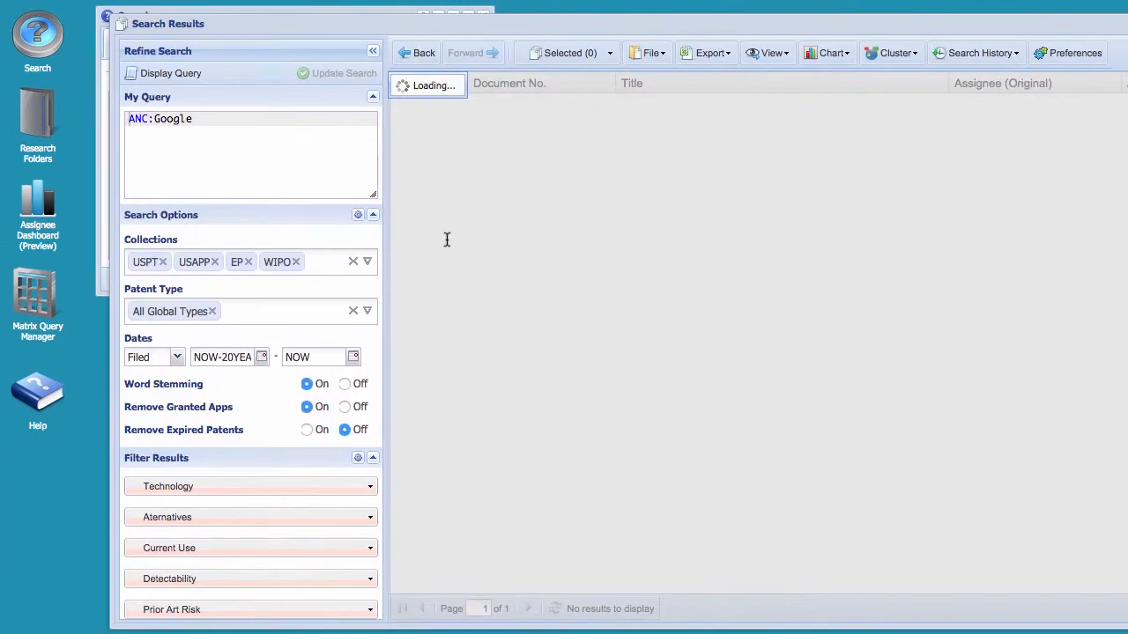
{"action": "scroll", "coordinate": [705, 165], "scroll_direction": "right", "scroll_amount": 10}
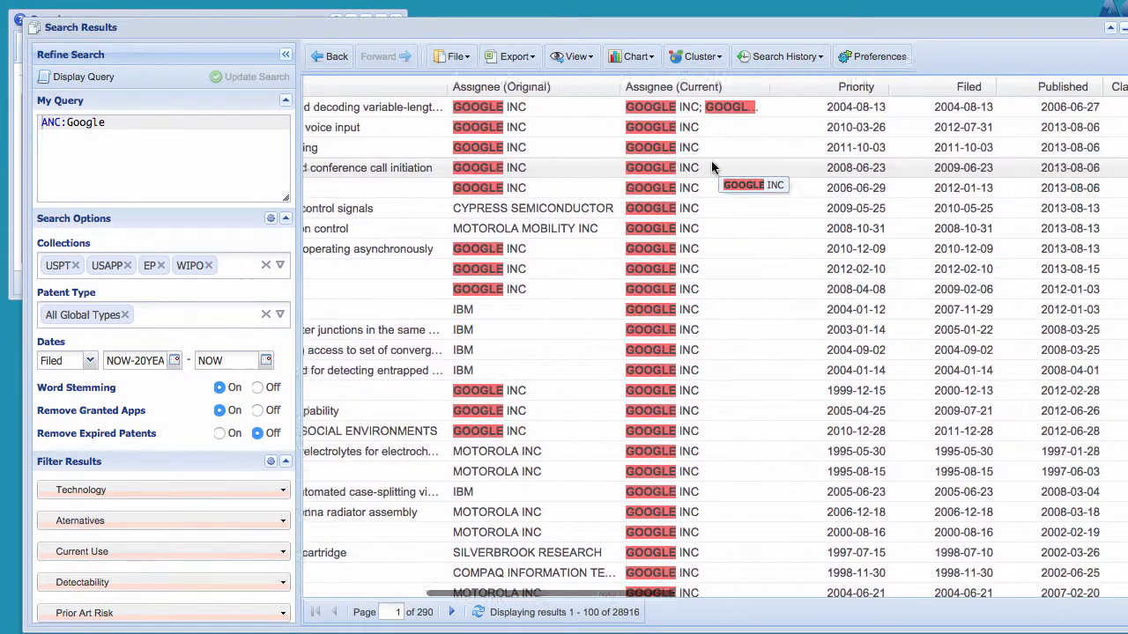
{"action": "scroll", "coordinate": [711, 164], "scroll_direction": "right", "scroll_amount": 2}
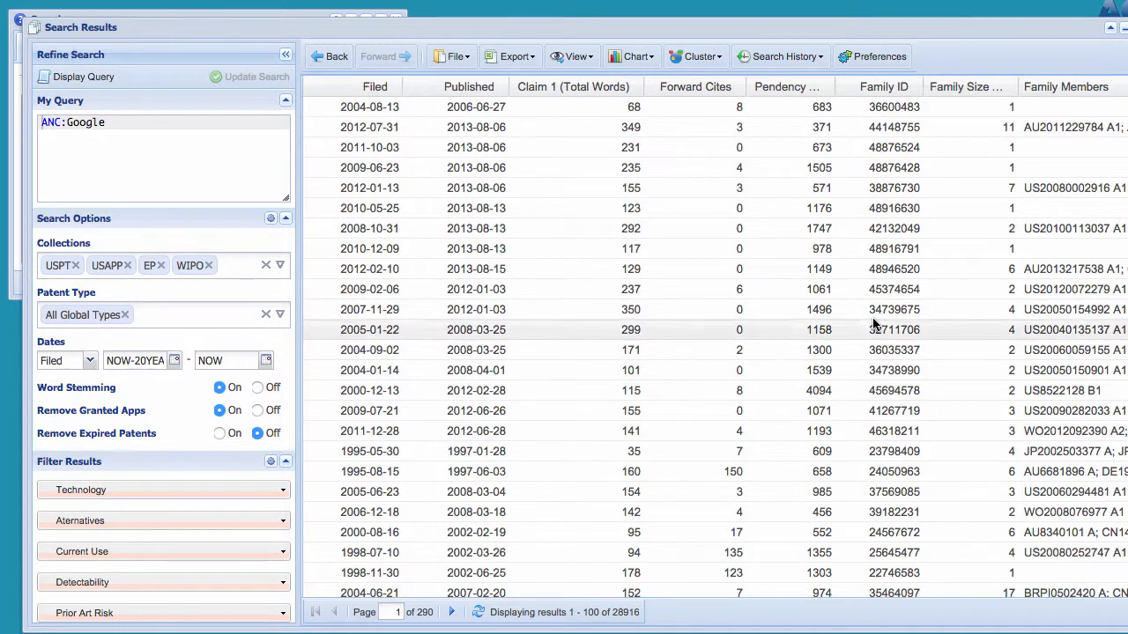
{"action": "left_click", "coordinate": [884, 87]}
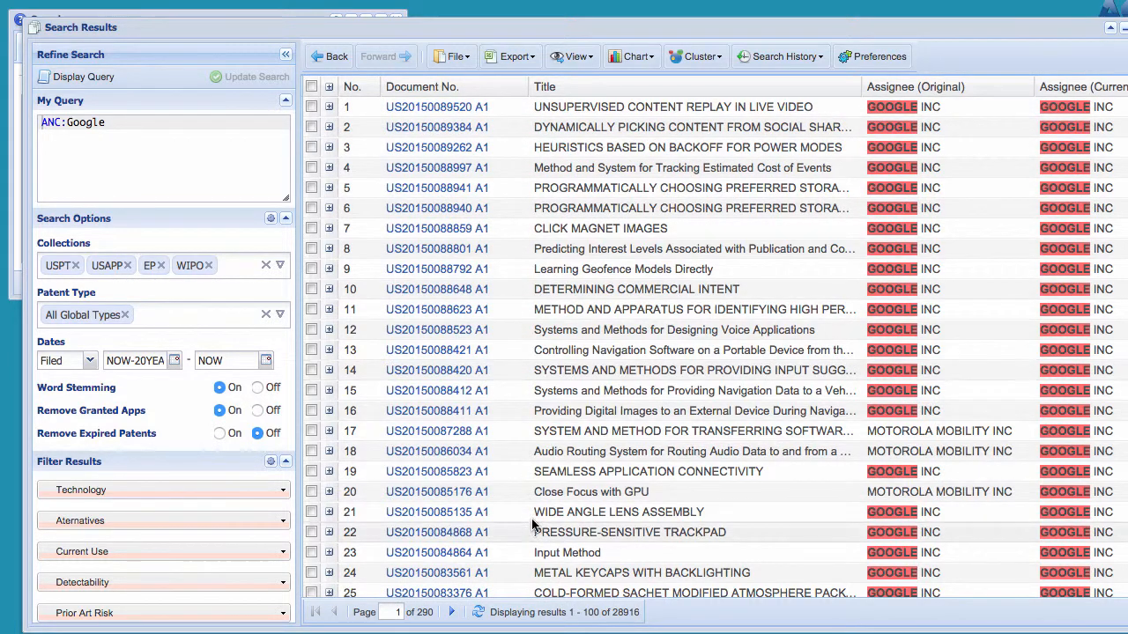
Move the Family ID column so it sits between Document No. and Title in the result list
{"action": "scroll", "coordinate": [519, 229], "scroll_direction": "right", "scroll_amount": 5}
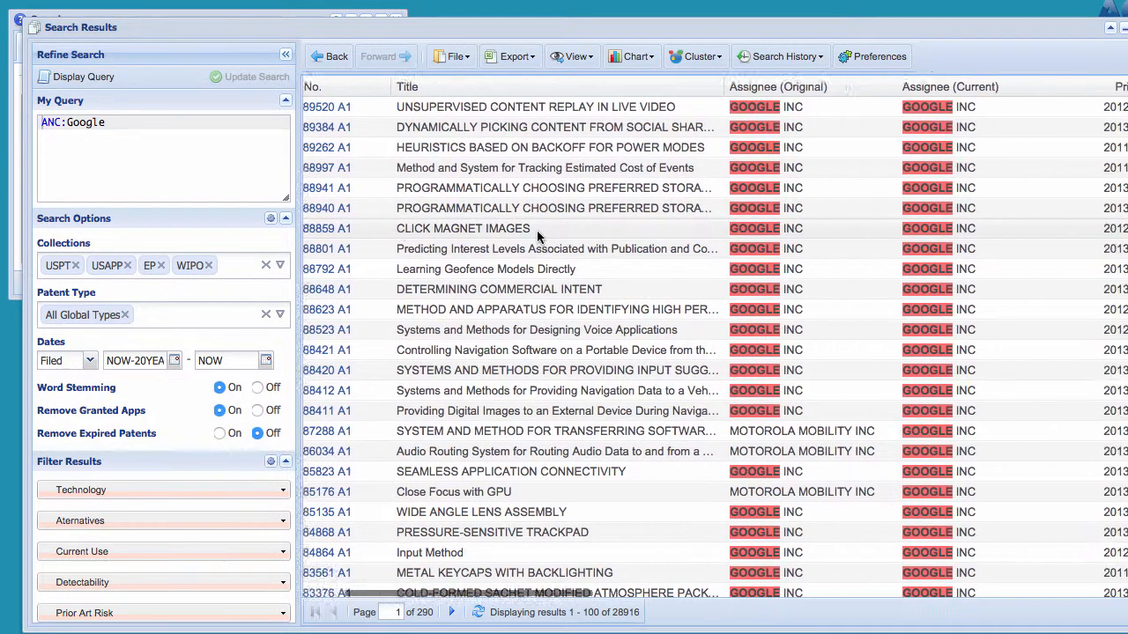
{"action": "scroll", "coordinate": [551, 230], "scroll_direction": "right", "scroll_amount": 10}
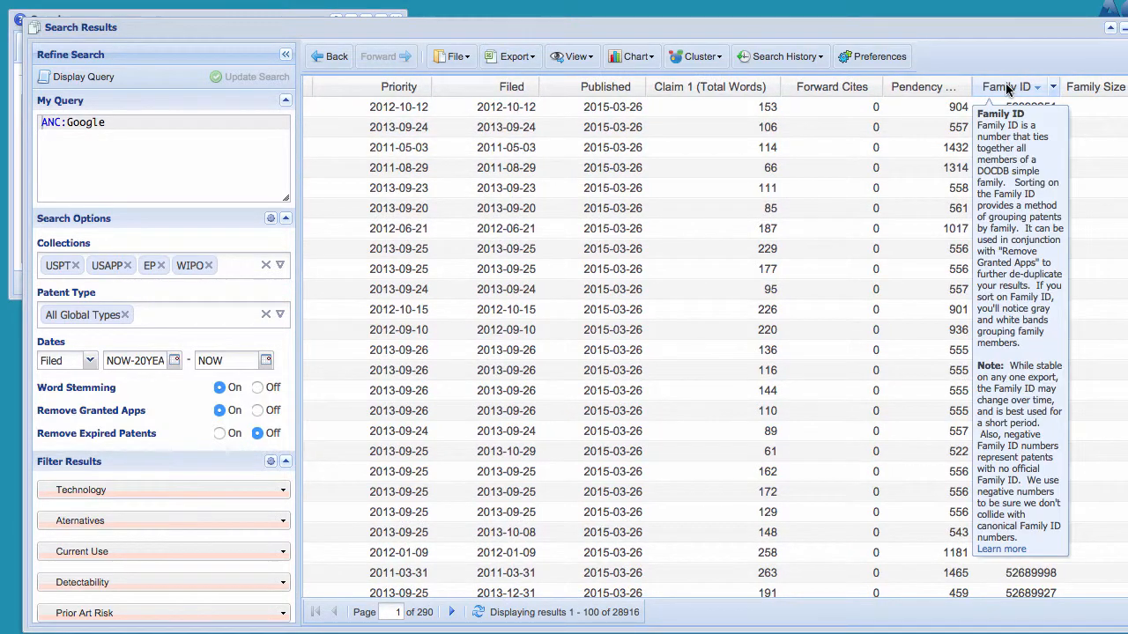
{"action": "left_click_drag", "start_coordinate": [1006, 86], "coordinate": [317, 86]}
{"action": "scroll", "coordinate": [577, 147], "scroll_direction": "left", "scroll_amount": 5}
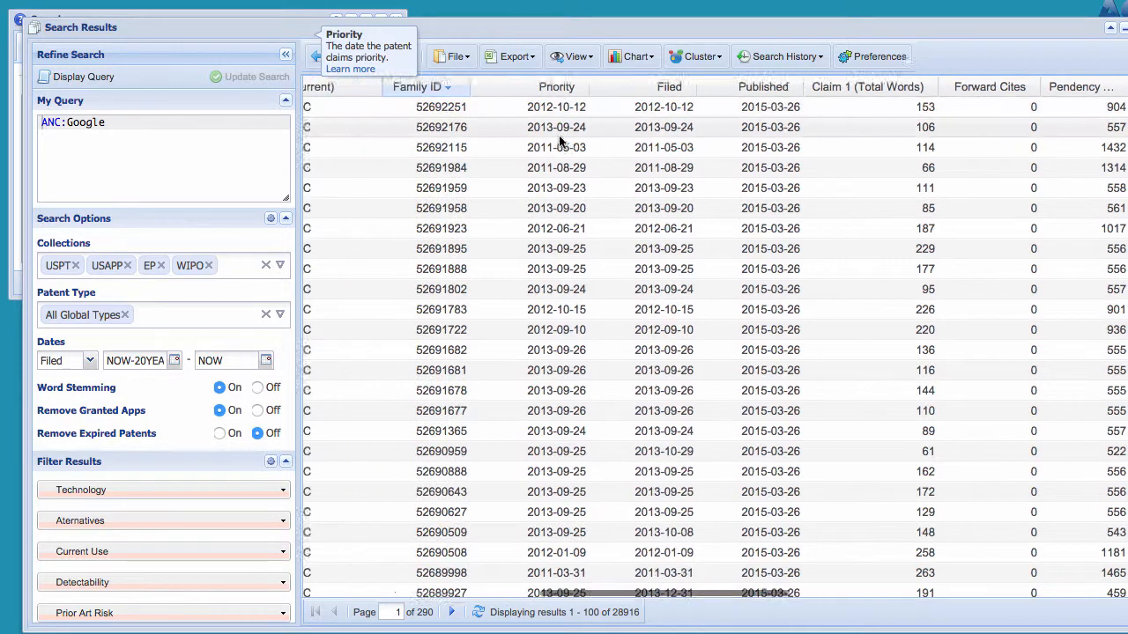
{"action": "scroll", "coordinate": [577, 147], "scroll_direction": "left", "scroll_amount": 3}
{"action": "left_click_drag", "start_coordinate": [837, 86], "coordinate": [462, 85]}
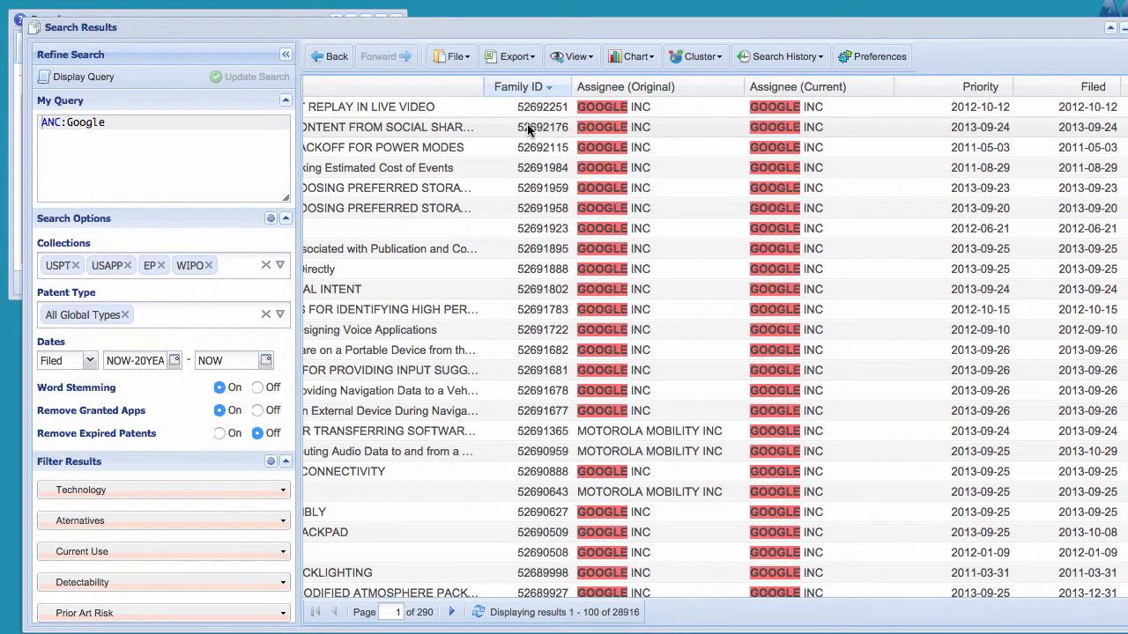
{"action": "scroll", "coordinate": [837, 123], "scroll_direction": "left", "scroll_amount": 3}
{"action": "scroll", "coordinate": [837, 123], "scroll_direction": "left", "scroll_amount": 2}
{"action": "left_click_drag", "start_coordinate": [881, 86], "coordinate": [529, 88]}
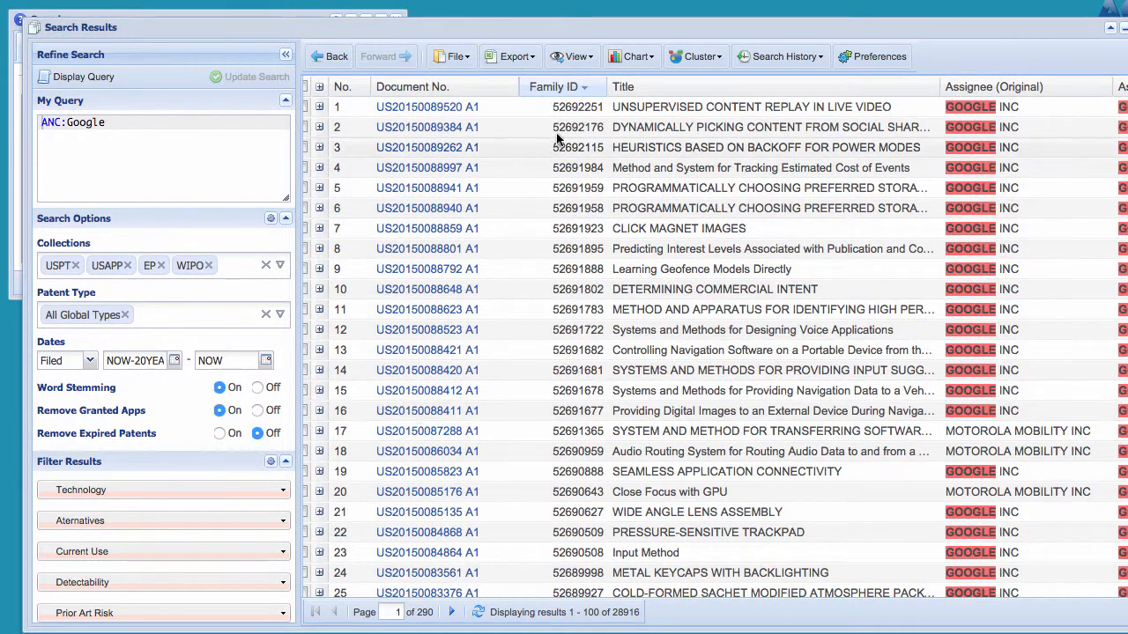
Update the search to ANC:Google ANA_SFAM_CT:[20 to *] and look through the results grouped by Family ID
{"action": "left_click", "coordinate": [174, 123]}
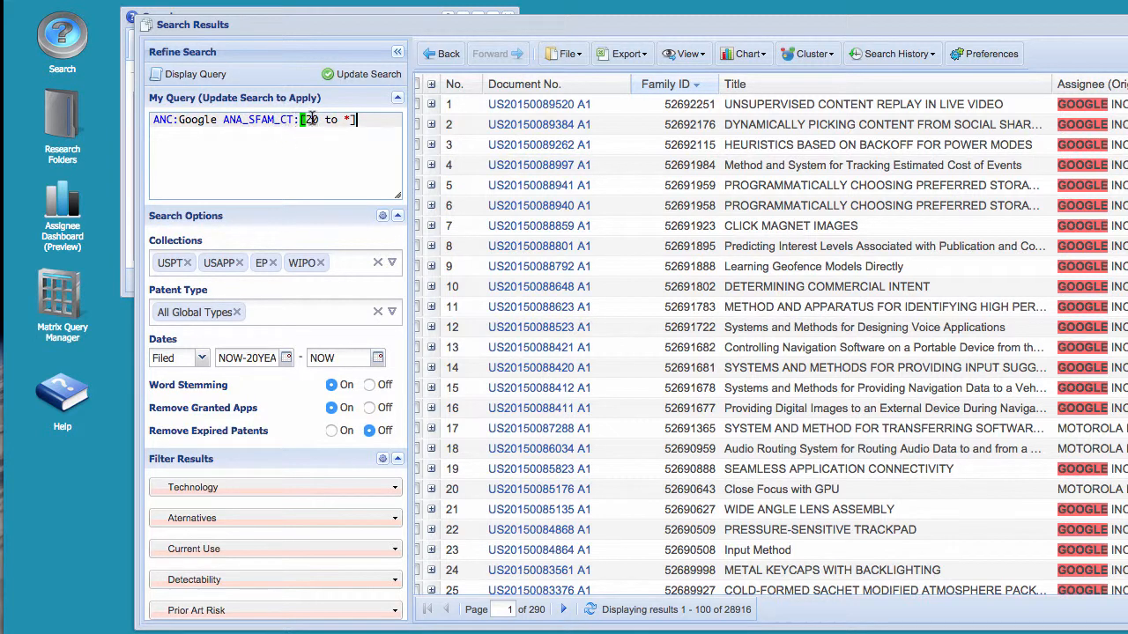
{"action": "left_click", "coordinate": [376, 73]}
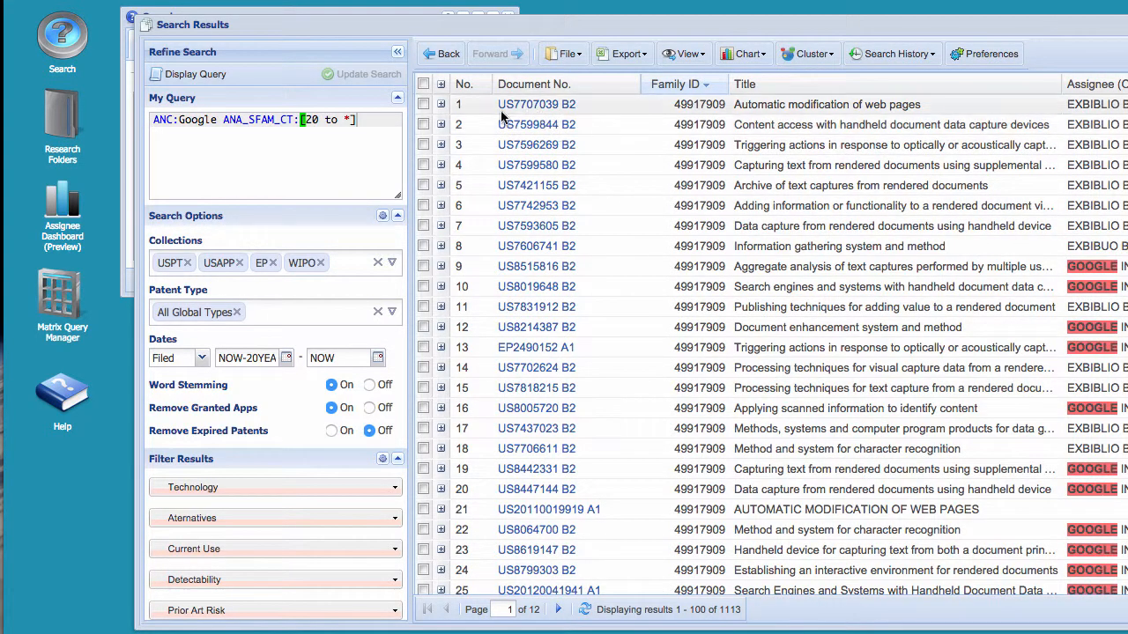
{"action": "scroll", "coordinate": [623, 293], "scroll_direction": "down", "scroll_amount": 8}
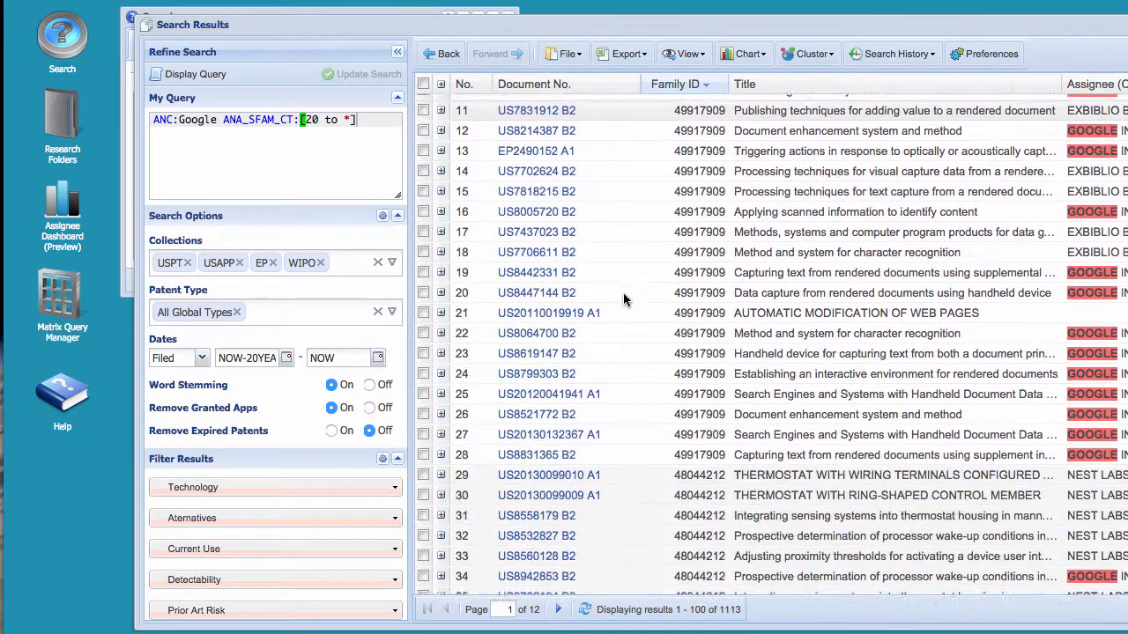
{"action": "scroll", "coordinate": [631, 335], "scroll_direction": "down", "scroll_amount": 1}
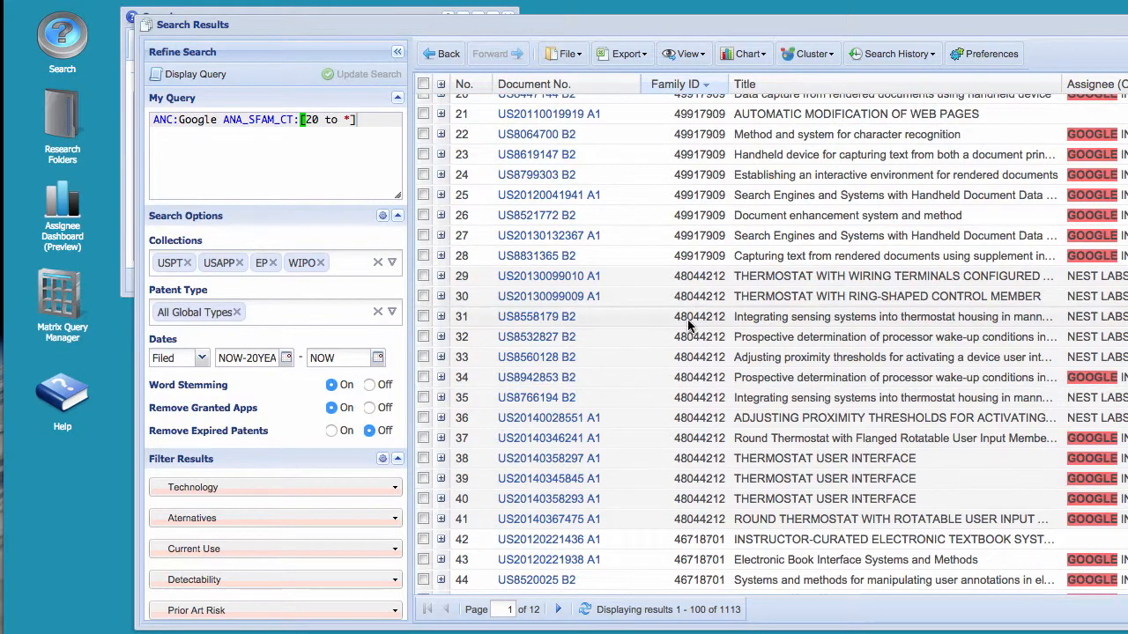
{"action": "scroll", "coordinate": [696, 397], "scroll_direction": "up", "scroll_amount": 3}
{"action": "scroll", "coordinate": [675, 393], "scroll_direction": "down", "scroll_amount": 10}
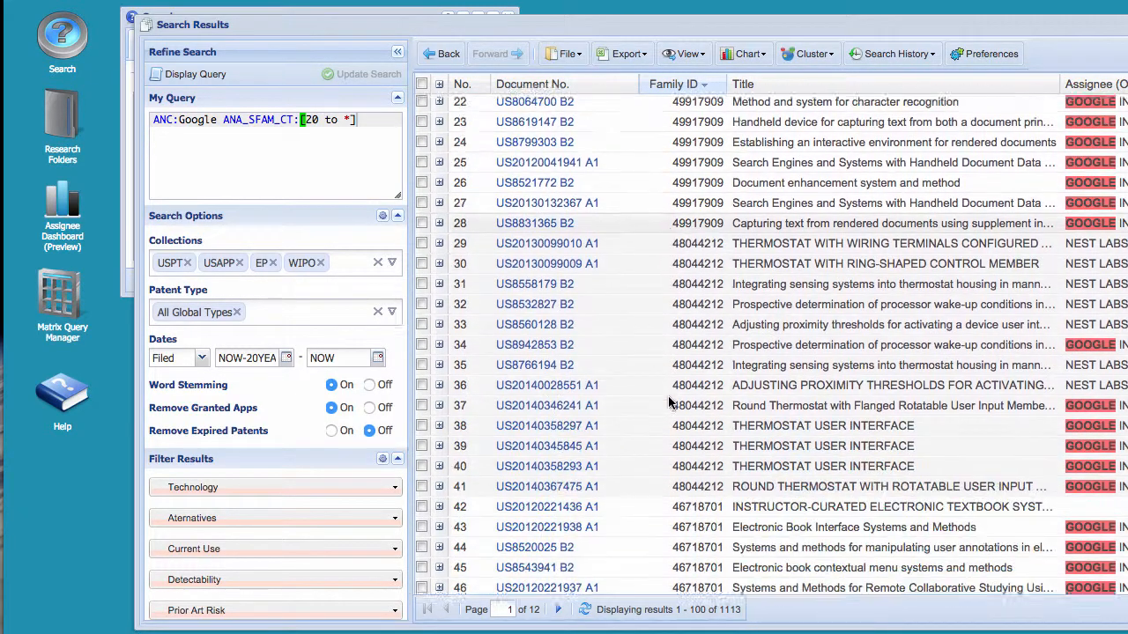
{"action": "scroll", "coordinate": [667, 401], "scroll_direction": "down", "scroll_amount": 4}
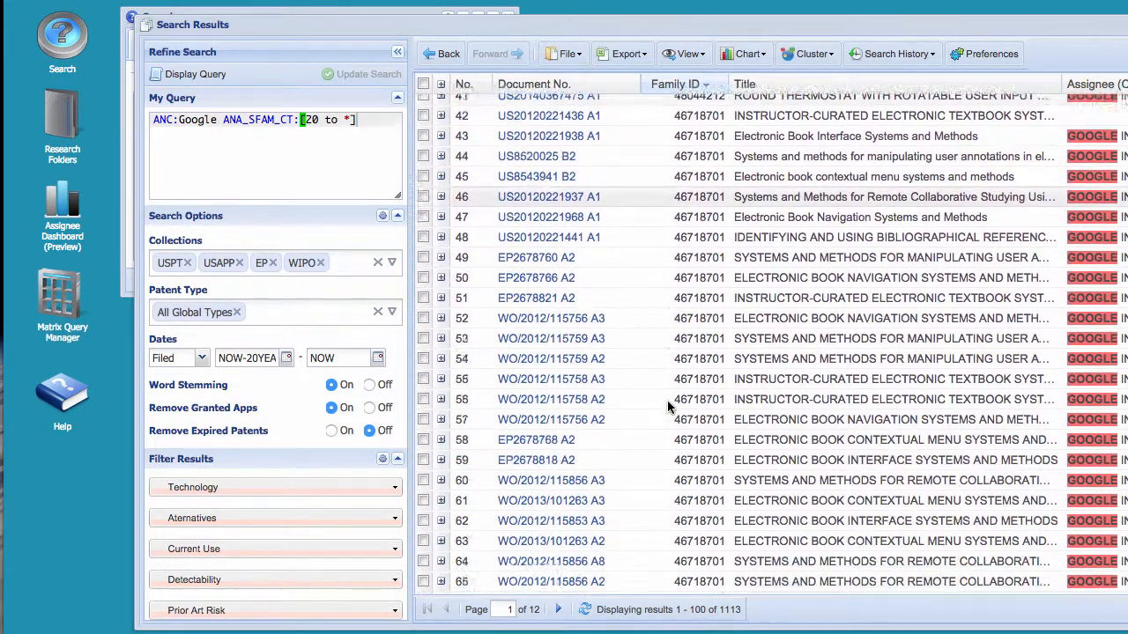
{"action": "scroll", "coordinate": [667, 401], "scroll_direction": "up", "scroll_amount": 3}
{"action": "scroll", "coordinate": [657, 396], "scroll_direction": "up", "scroll_amount": 6}
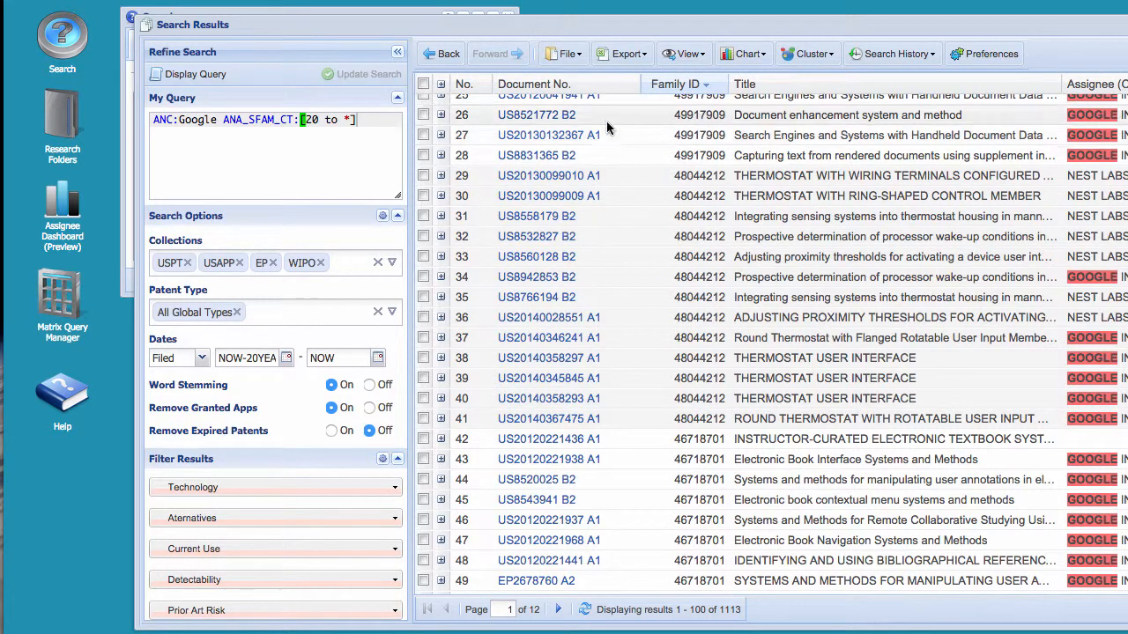
Review the fields available when exporting all results, including Family ID and the count fields, and leave without exporting
{"action": "left_click", "coordinate": [627, 58]}
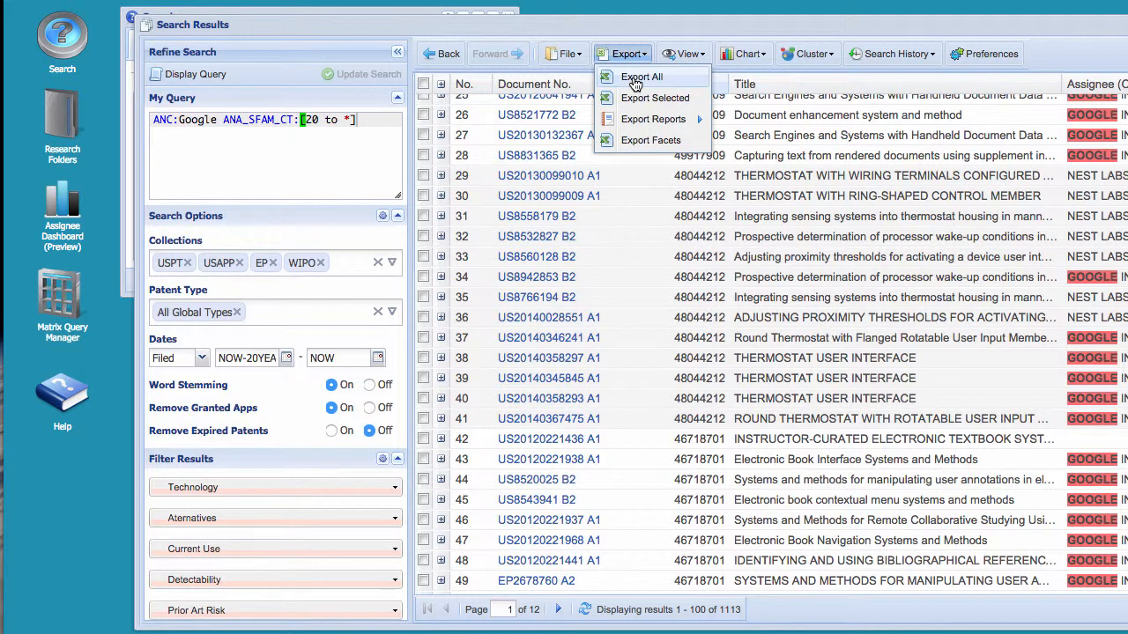
{"action": "left_click", "coordinate": [635, 78]}
{"action": "scroll", "coordinate": [783, 403], "scroll_direction": "down", "scroll_amount": 7}
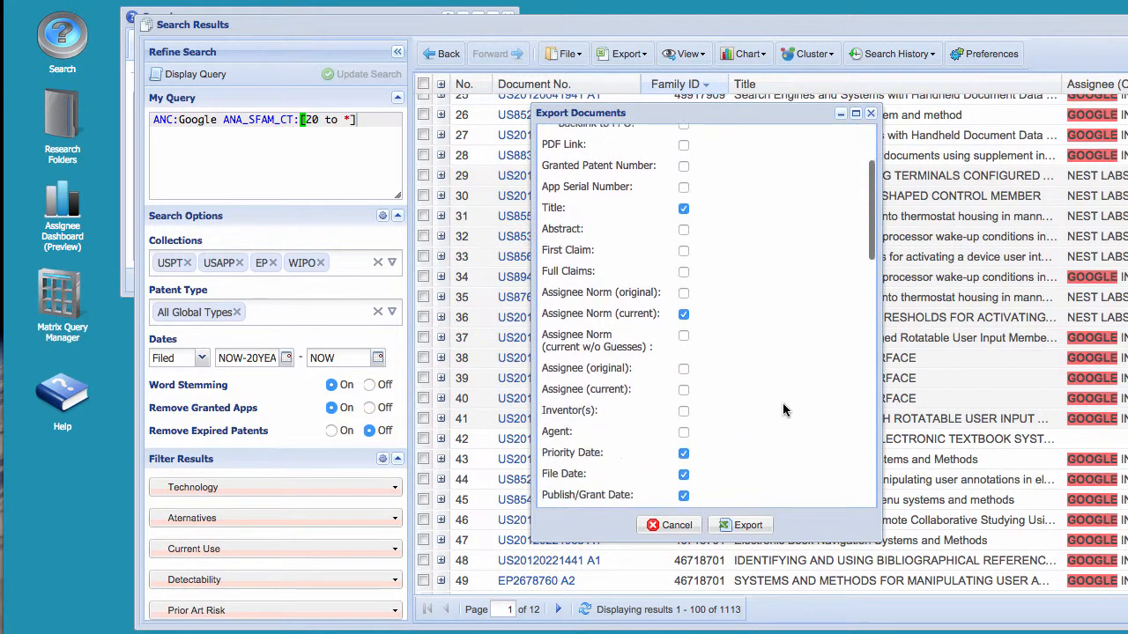
{"action": "scroll", "coordinate": [783, 403], "scroll_direction": "down", "scroll_amount": 1}
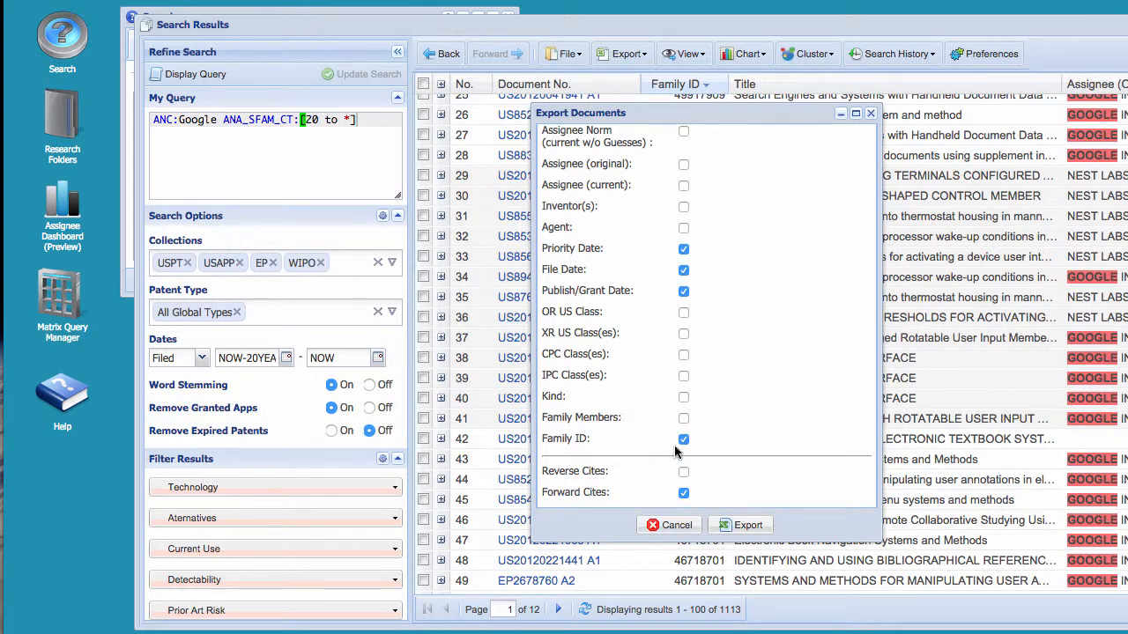
{"action": "scroll", "coordinate": [733, 422], "scroll_direction": "down", "scroll_amount": 5}
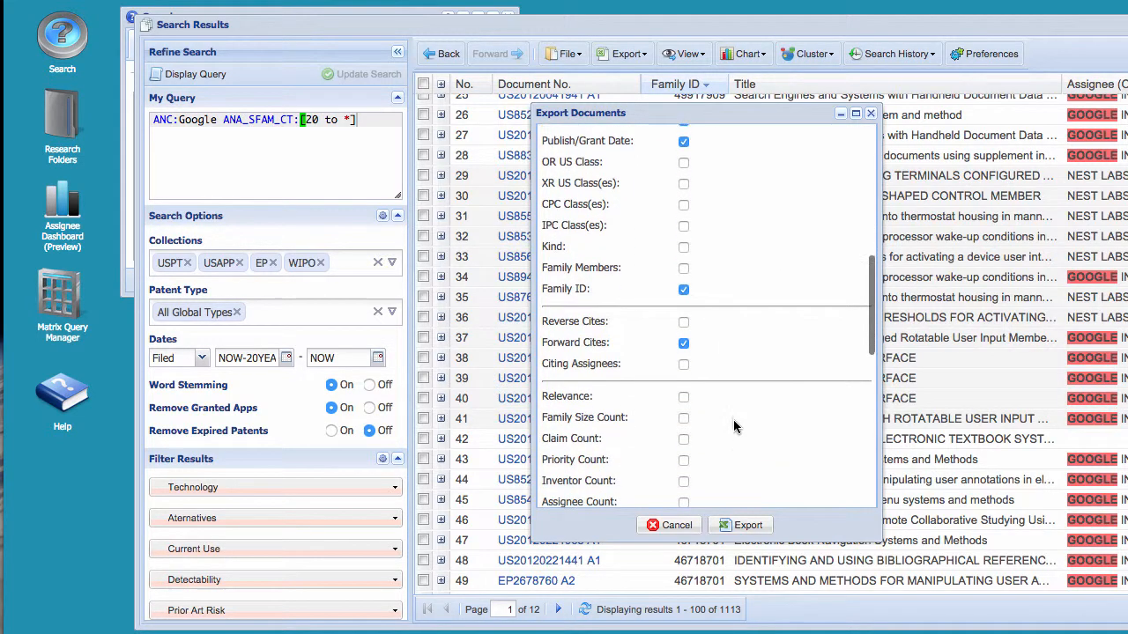
{"action": "scroll", "coordinate": [733, 419], "scroll_direction": "down", "scroll_amount": 1}
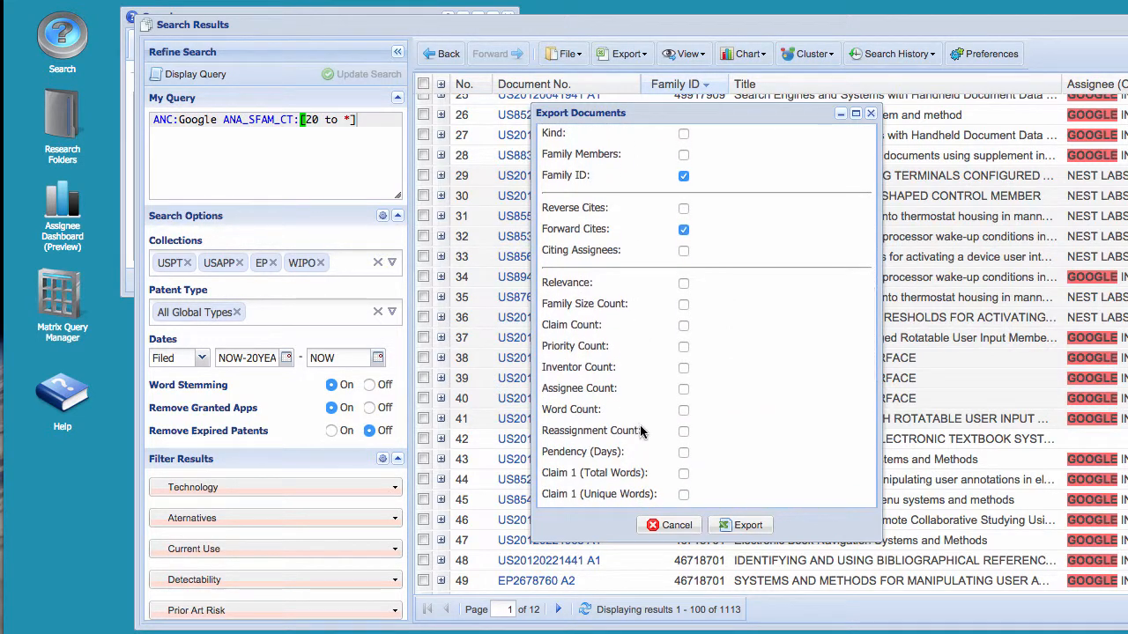
{"action": "left_click", "coordinate": [870, 115]}
Replace the family size condition in the query with AND ANA_INREF_CT:[50 to *]
{"action": "left_click_drag", "start_coordinate": [362, 119], "coordinate": [224, 119]}
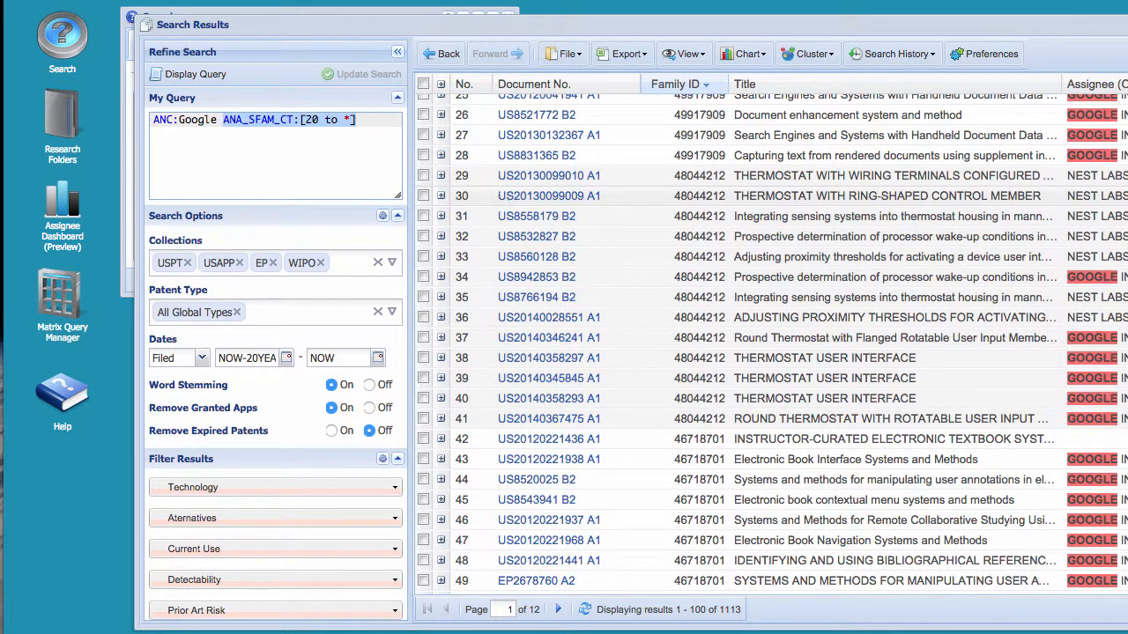
{"action": "type", "text": "AND AN"}
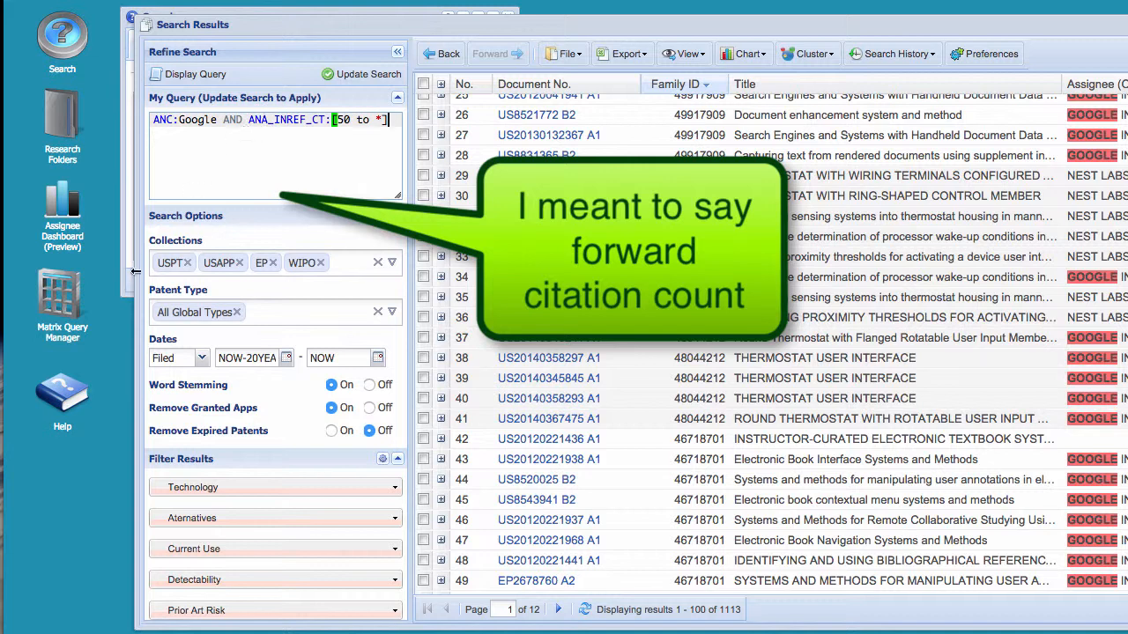
Open the help cheat sheet and read the meta value count field descriptions for ANA_INREF_CT and ANA_SFAM_CT
{"action": "left_click", "coordinate": [63, 392]}
{"action": "scroll", "coordinate": [800, 448], "scroll_direction": "down", "scroll_amount": 5}
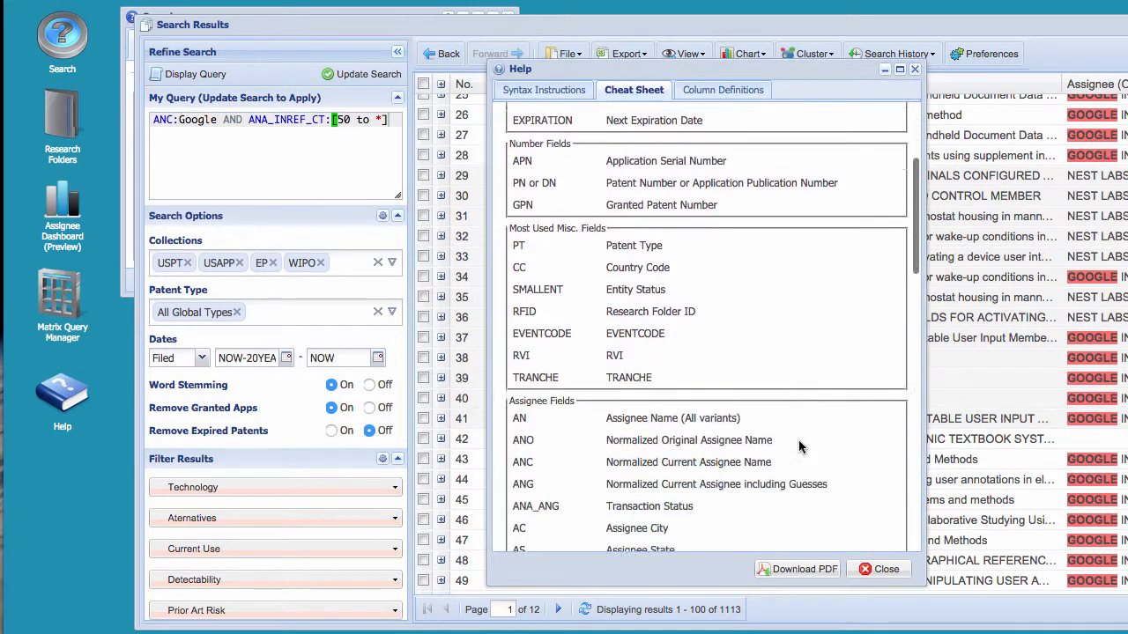
{"action": "scroll", "coordinate": [799, 448], "scroll_direction": "down", "scroll_amount": 10}
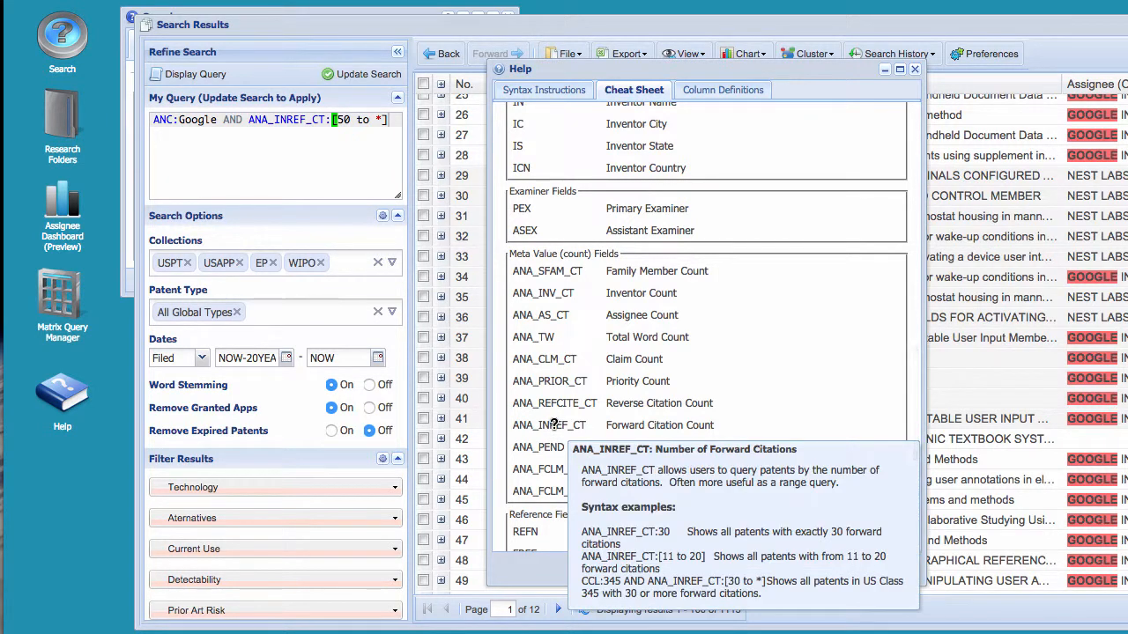
{"action": "mouse_move", "coordinate": [544, 272]}
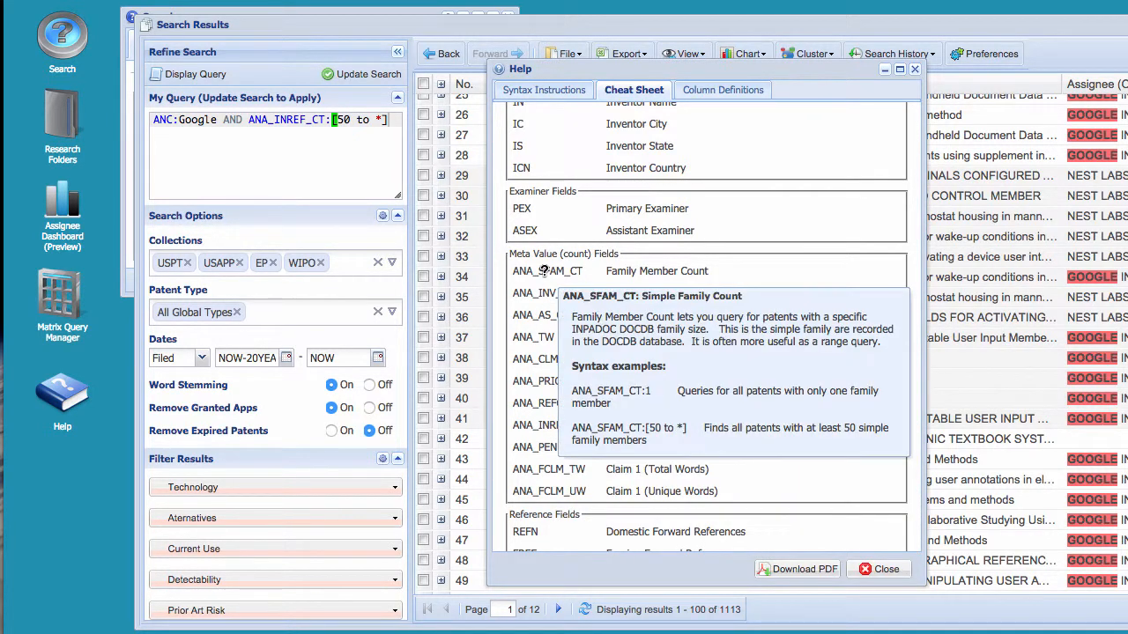
Close the help window and update the search to ANC:Google AND ANA_INREF_CT:[50 to *]
{"action": "left_click", "coordinate": [915, 68]}
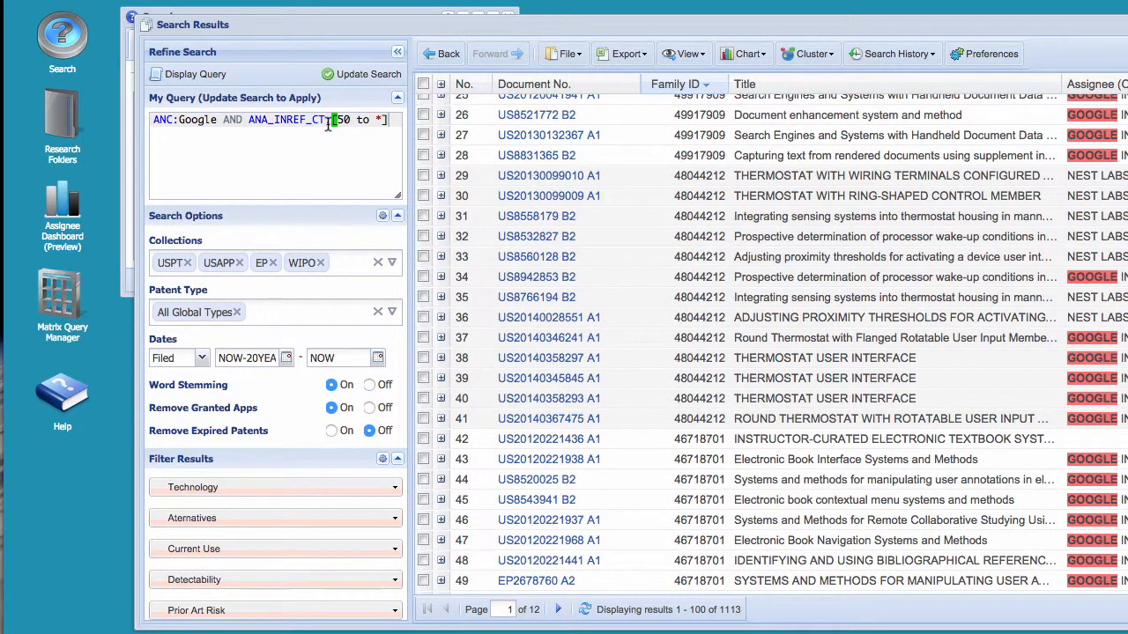
{"action": "left_click", "coordinate": [375, 78]}
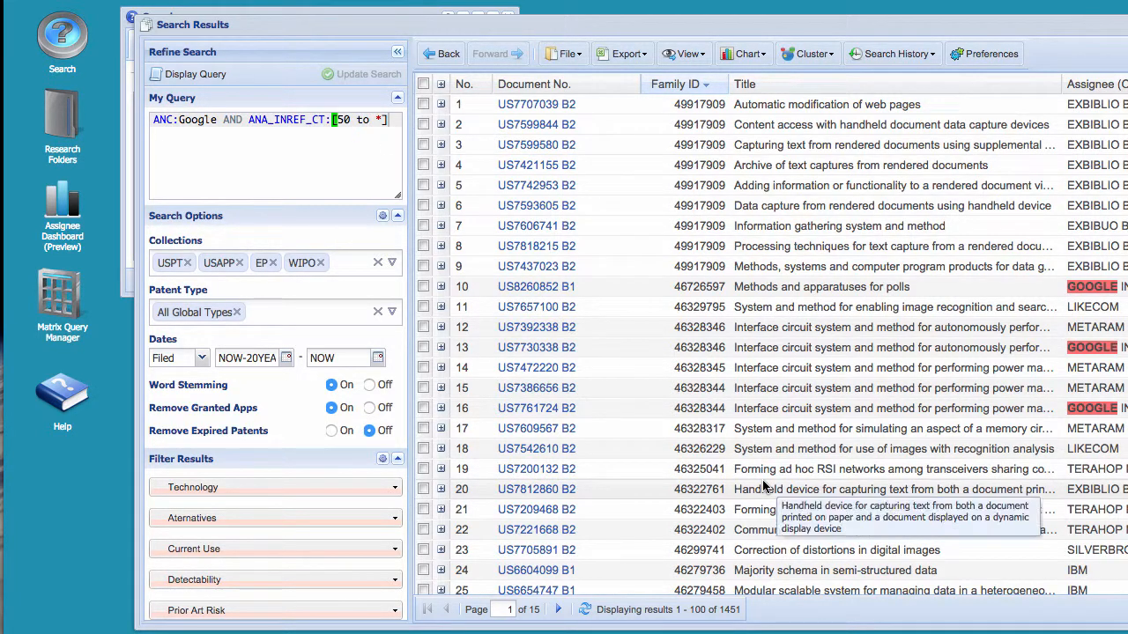
Export all search results with the Citing Assignees field added to the selected export fields
{"action": "left_click", "coordinate": [627, 54]}
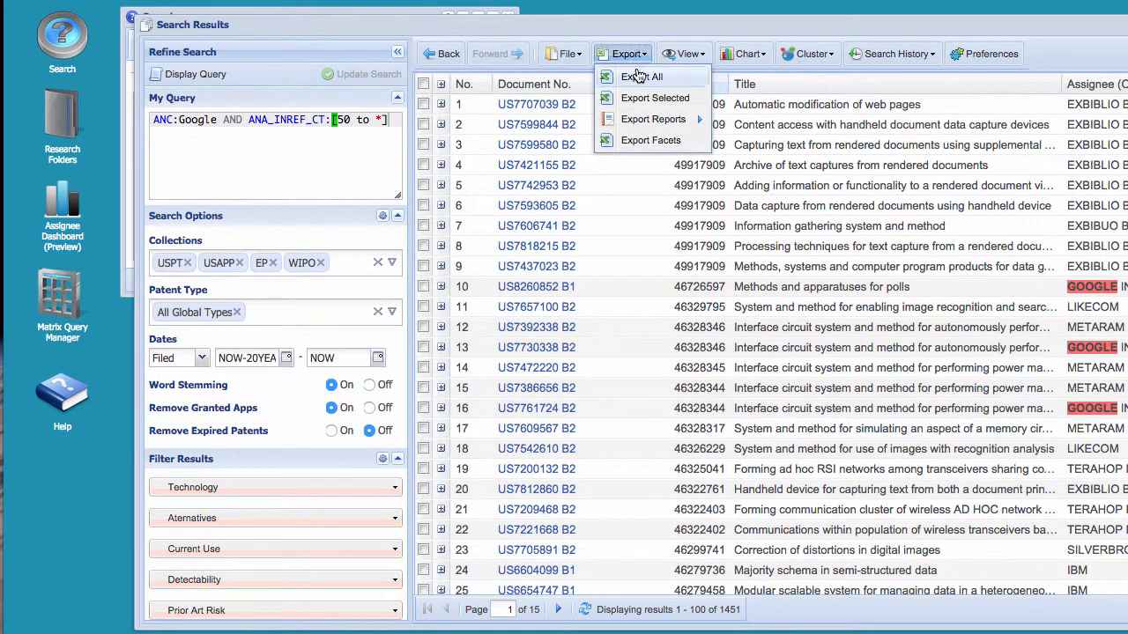
{"action": "left_click", "coordinate": [639, 77]}
{"action": "scroll", "coordinate": [716, 413], "scroll_direction": "down", "scroll_amount": 5}
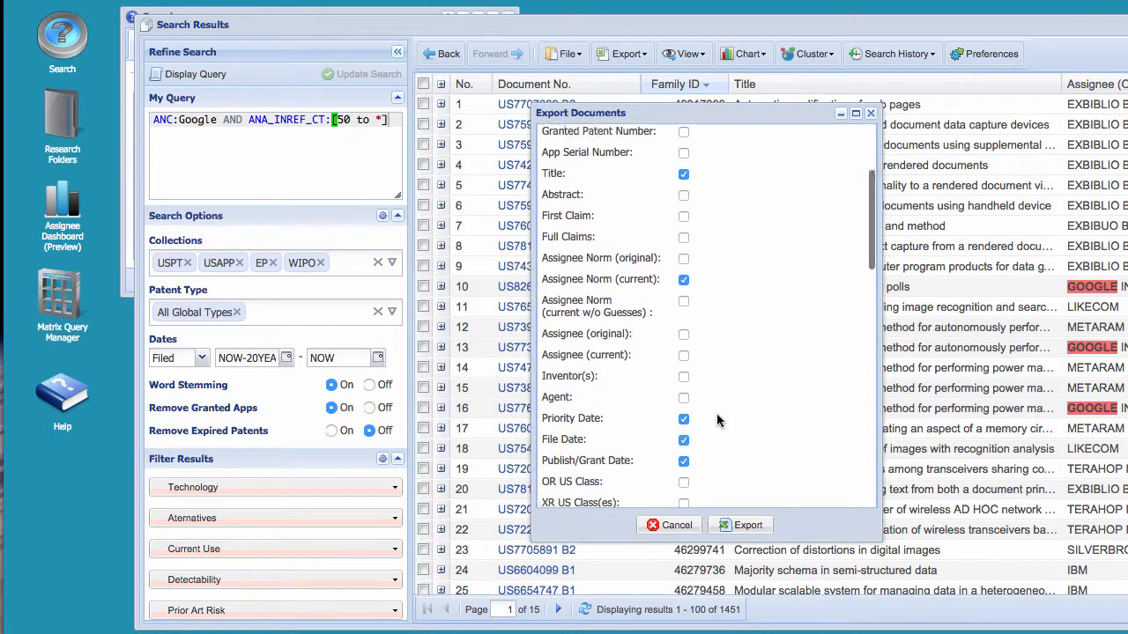
{"action": "scroll", "coordinate": [716, 413], "scroll_direction": "down", "scroll_amount": 2}
{"action": "scroll", "coordinate": [792, 423], "scroll_direction": "down", "scroll_amount": 3}
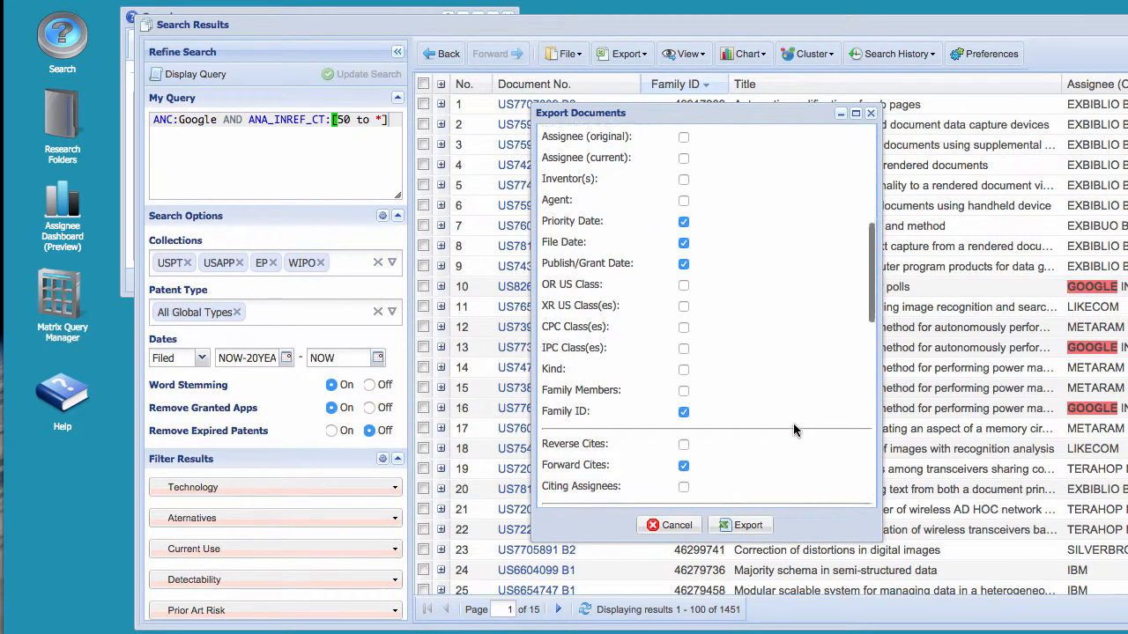
{"action": "scroll", "coordinate": [793, 423], "scroll_direction": "down", "scroll_amount": 1}
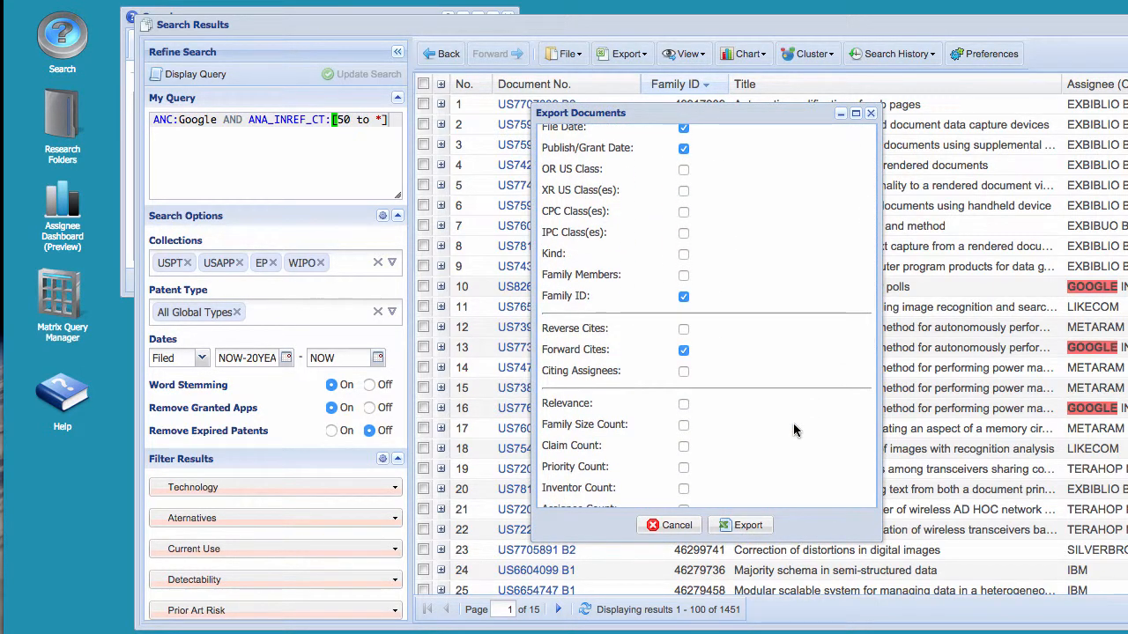
{"action": "left_click", "coordinate": [684, 371]}
{"action": "left_click", "coordinate": [741, 526]}
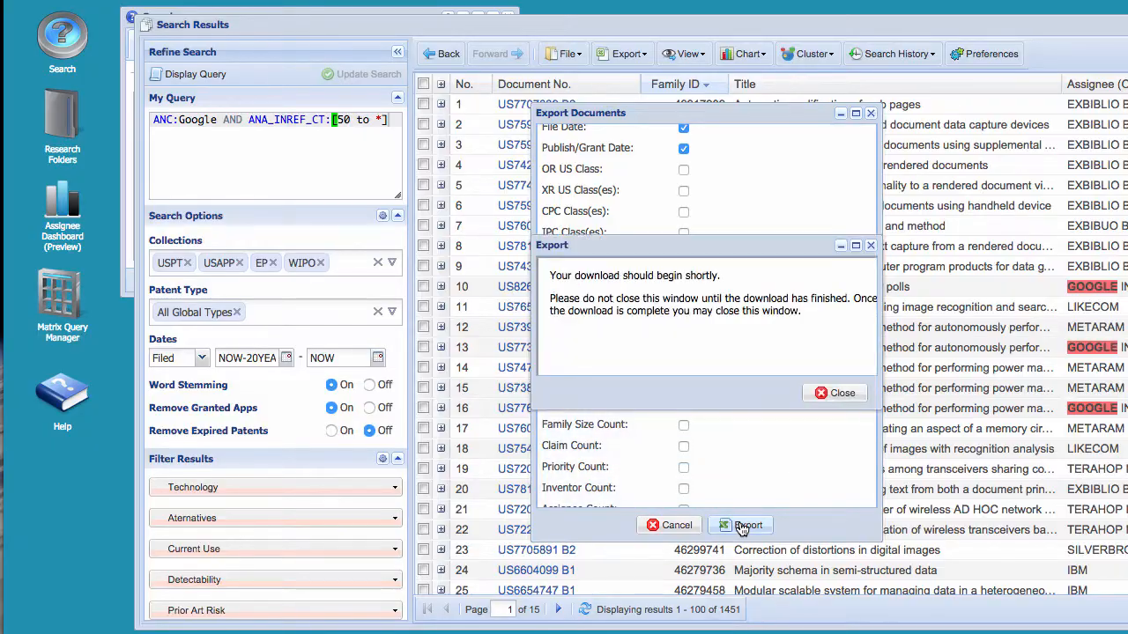
Open the downloaded export.csv in Excel, reopening it in place of the copy that is already open
{"action": "left_click", "coordinate": [12, 573]}
{"action": "left_click", "coordinate": [97, 145]}
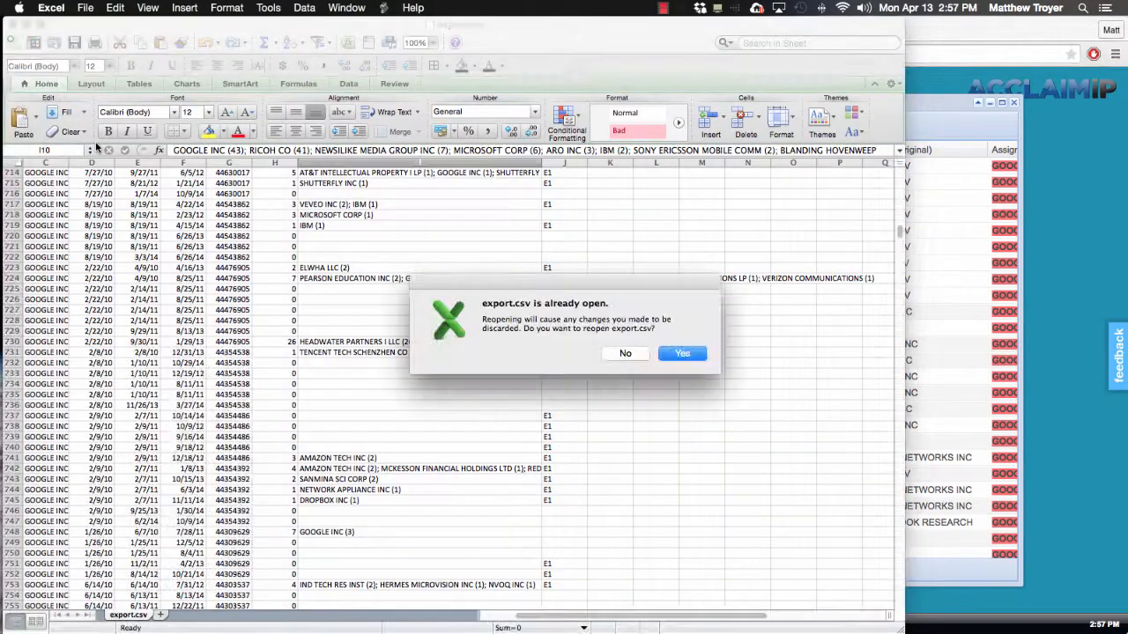
{"action": "left_click", "coordinate": [692, 350]}
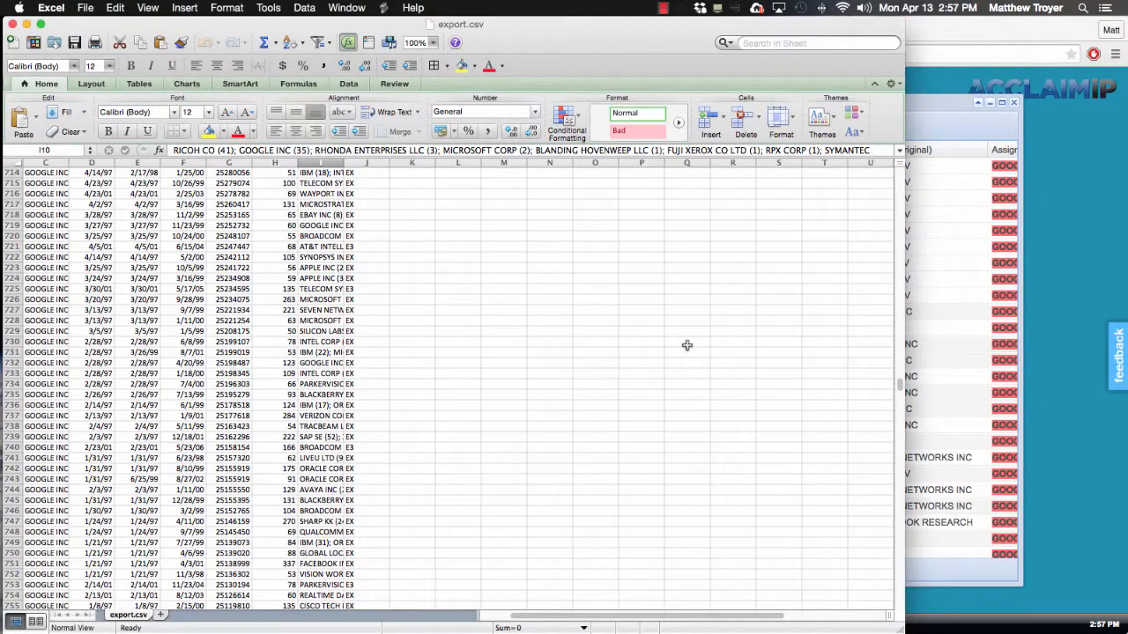
Widen the Top Citing Assignees column in export.csv to about the width of the long assignee lists
{"action": "scroll", "coordinate": [320, 246], "scroll_direction": "up", "scroll_amount": 20}
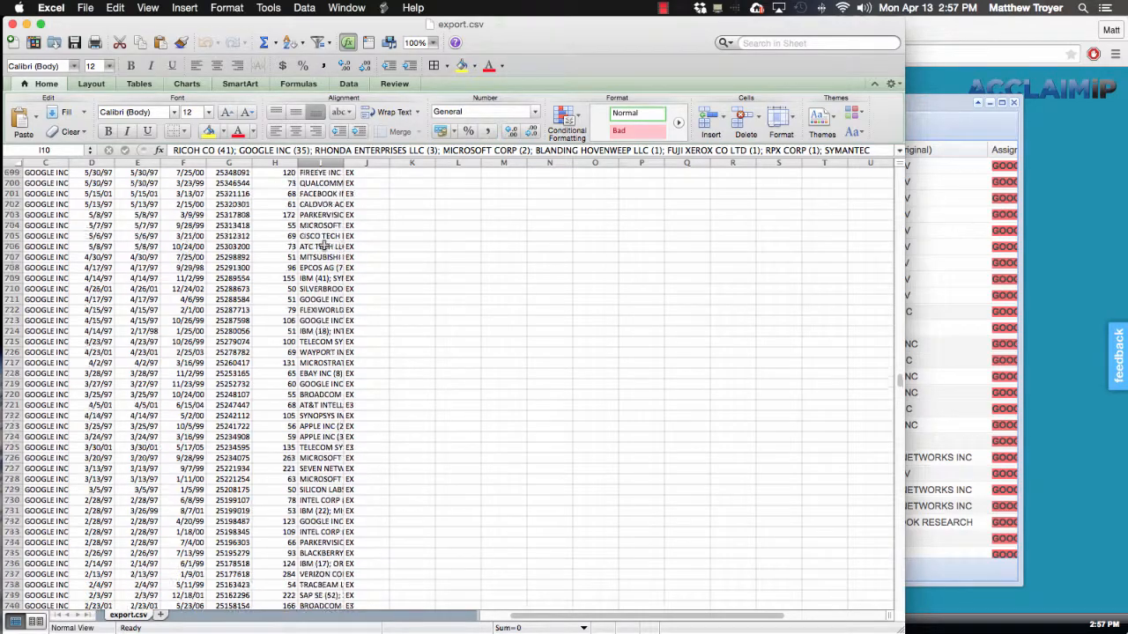
{"action": "scroll", "coordinate": [320, 247], "scroll_direction": "up", "scroll_amount": 20}
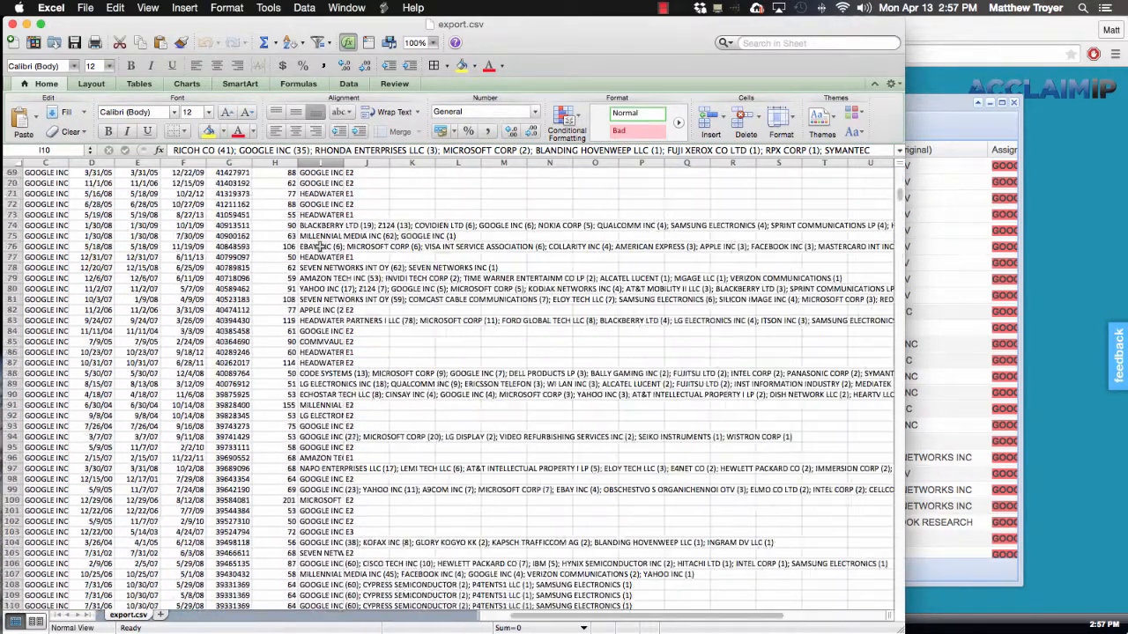
{"action": "left_click_drag", "start_coordinate": [344, 163], "coordinate": [737, 182]}
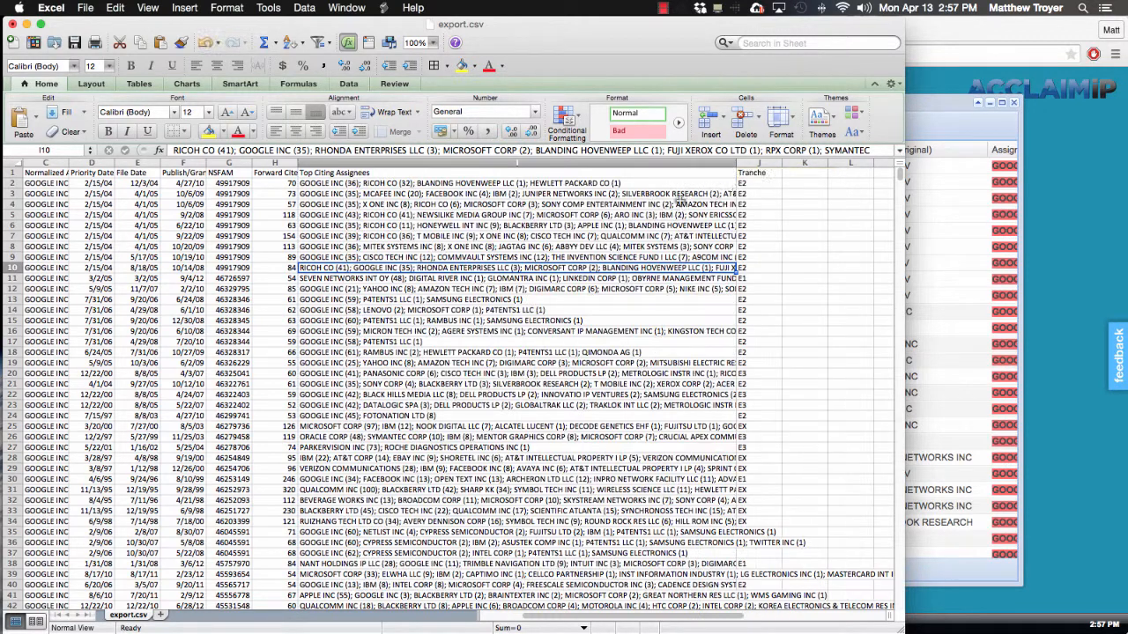
Examine the Top Citing Assignees entries for individual patents, comparing each company's citation count across rows, including cells I2 to I4 and I56
{"action": "left_click", "coordinate": [328, 183]}
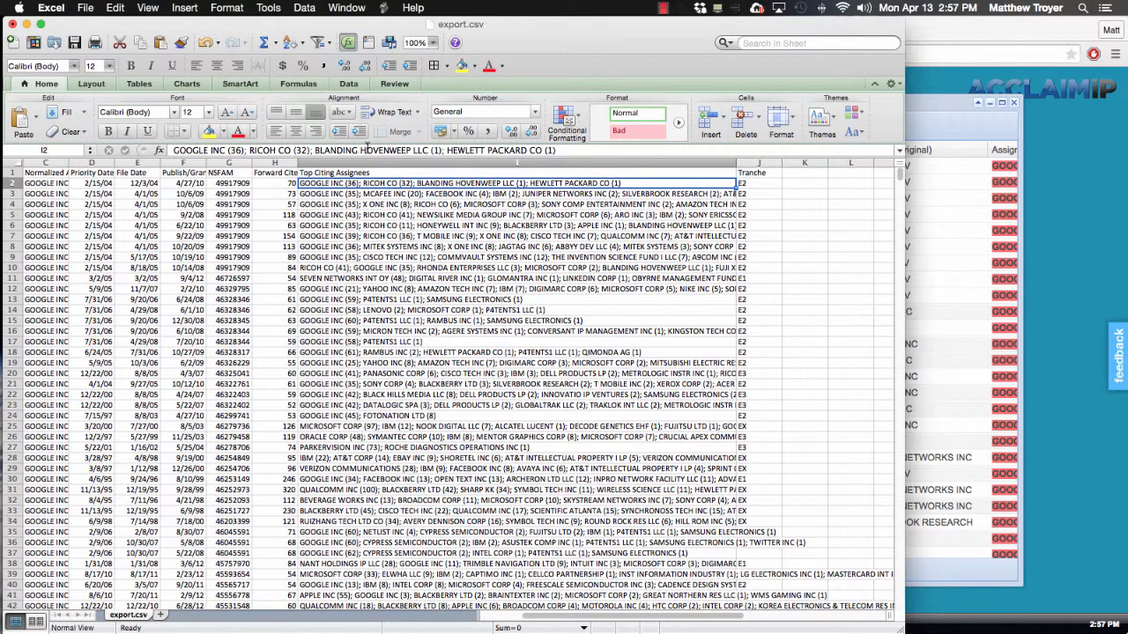
{"action": "left_click", "coordinate": [328, 194]}
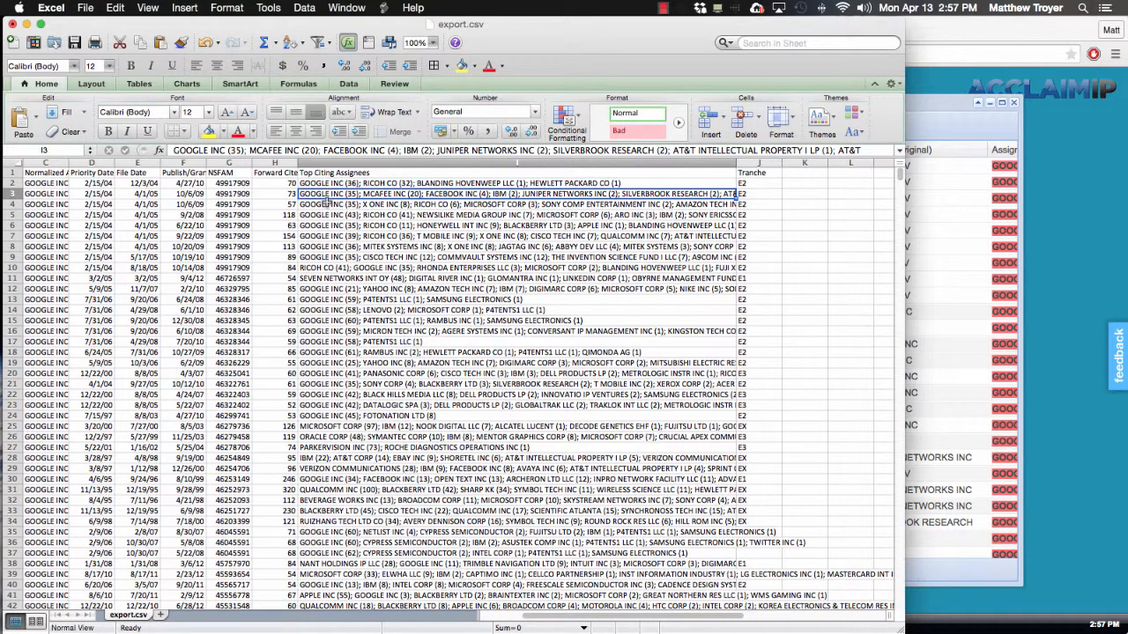
{"action": "left_click", "coordinate": [328, 204]}
{"action": "mouse_move", "coordinate": [174, 150]}
{"action": "left_mouse_down"}
{"action": "mouse_move", "coordinate": [844, 148]}
{"action": "mouse_move", "coordinate": [186, 149]}
{"action": "left_mouse_up"}
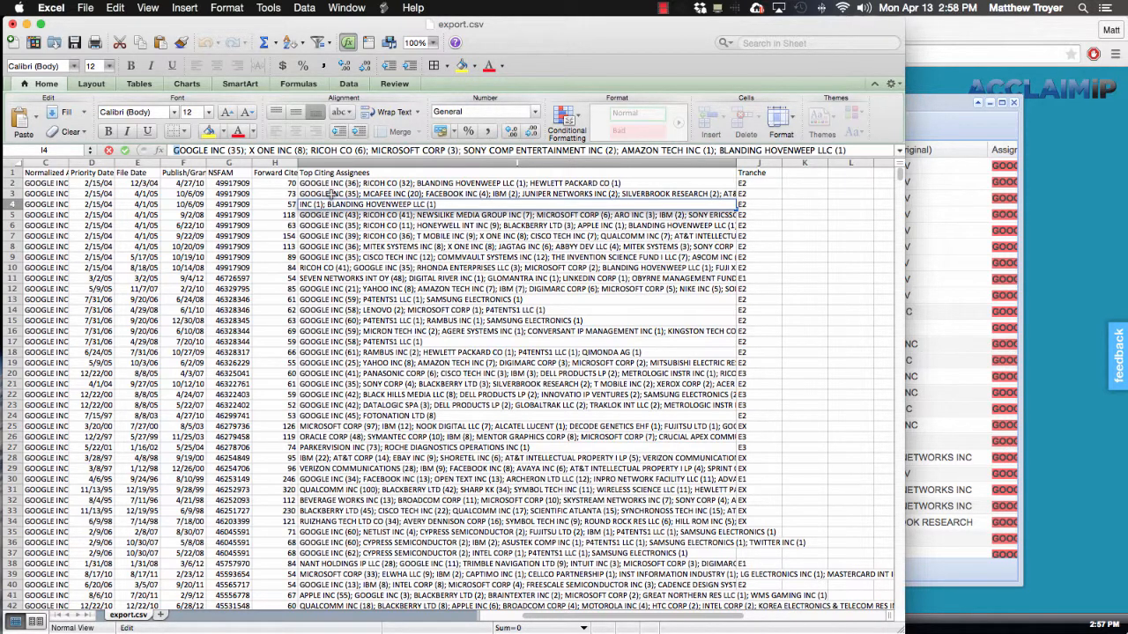
{"action": "double_click", "coordinate": [238, 150]}
{"action": "scroll", "coordinate": [338, 401], "scroll_direction": "down", "scroll_amount": 7}
{"action": "scroll", "coordinate": [340, 427], "scroll_direction": "down", "scroll_amount": 5}
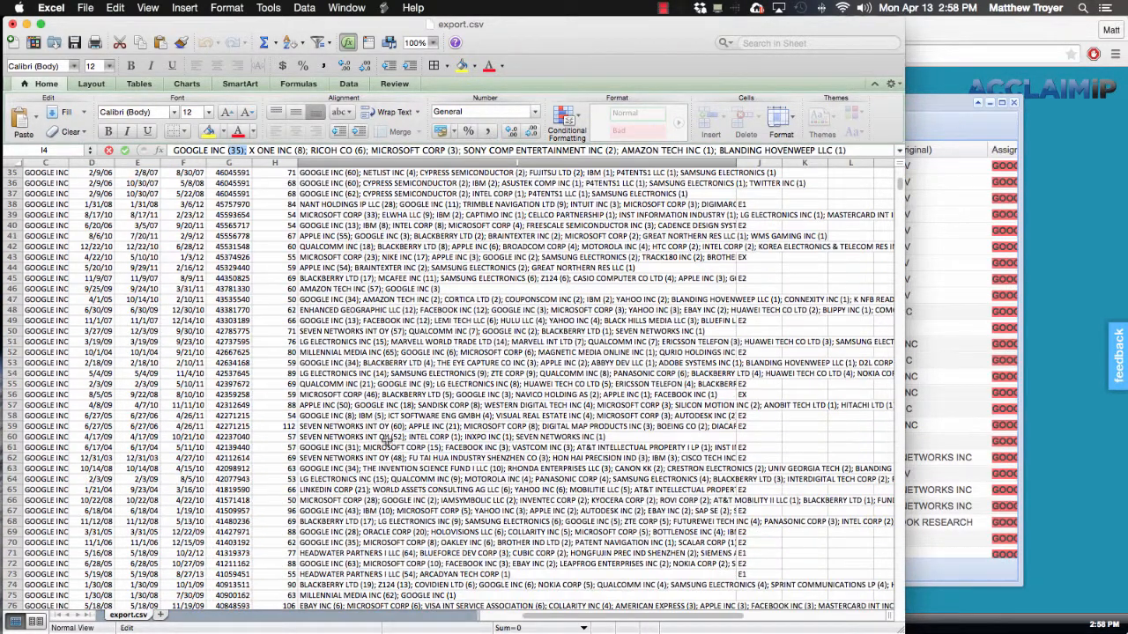
{"action": "left_click", "coordinate": [353, 392]}
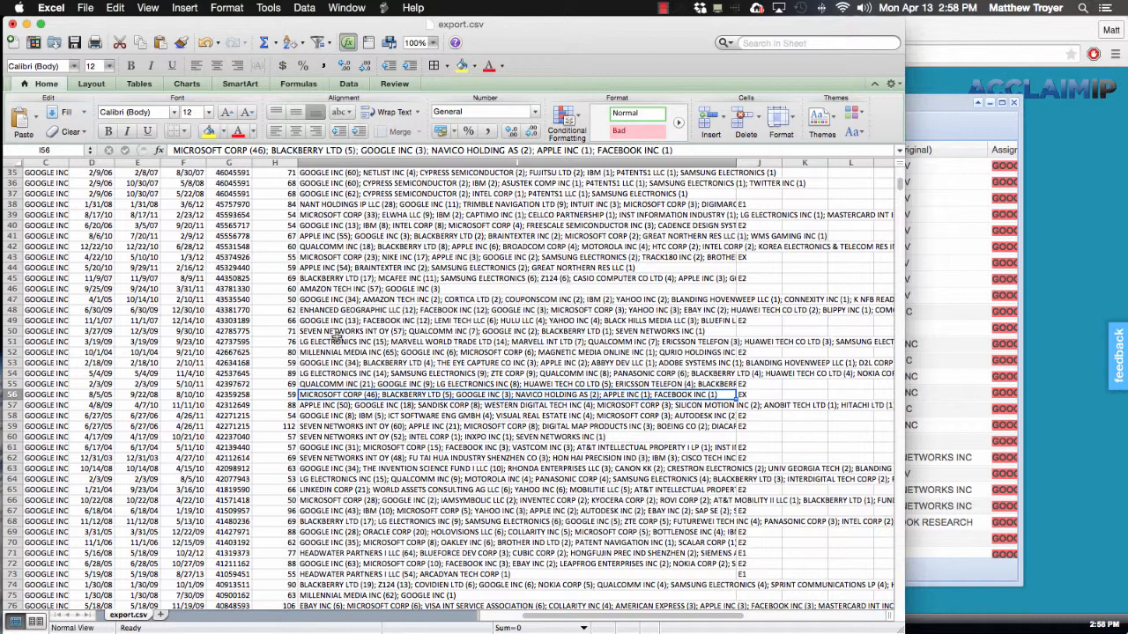
{"action": "scroll", "coordinate": [338, 338], "scroll_direction": "up", "scroll_amount": 10}
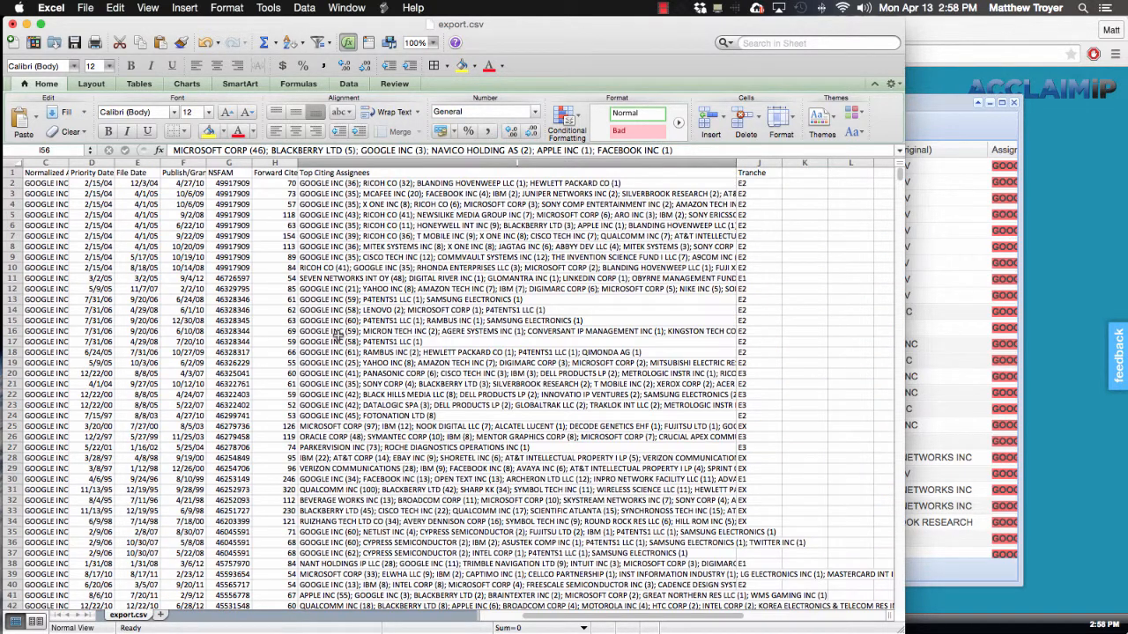